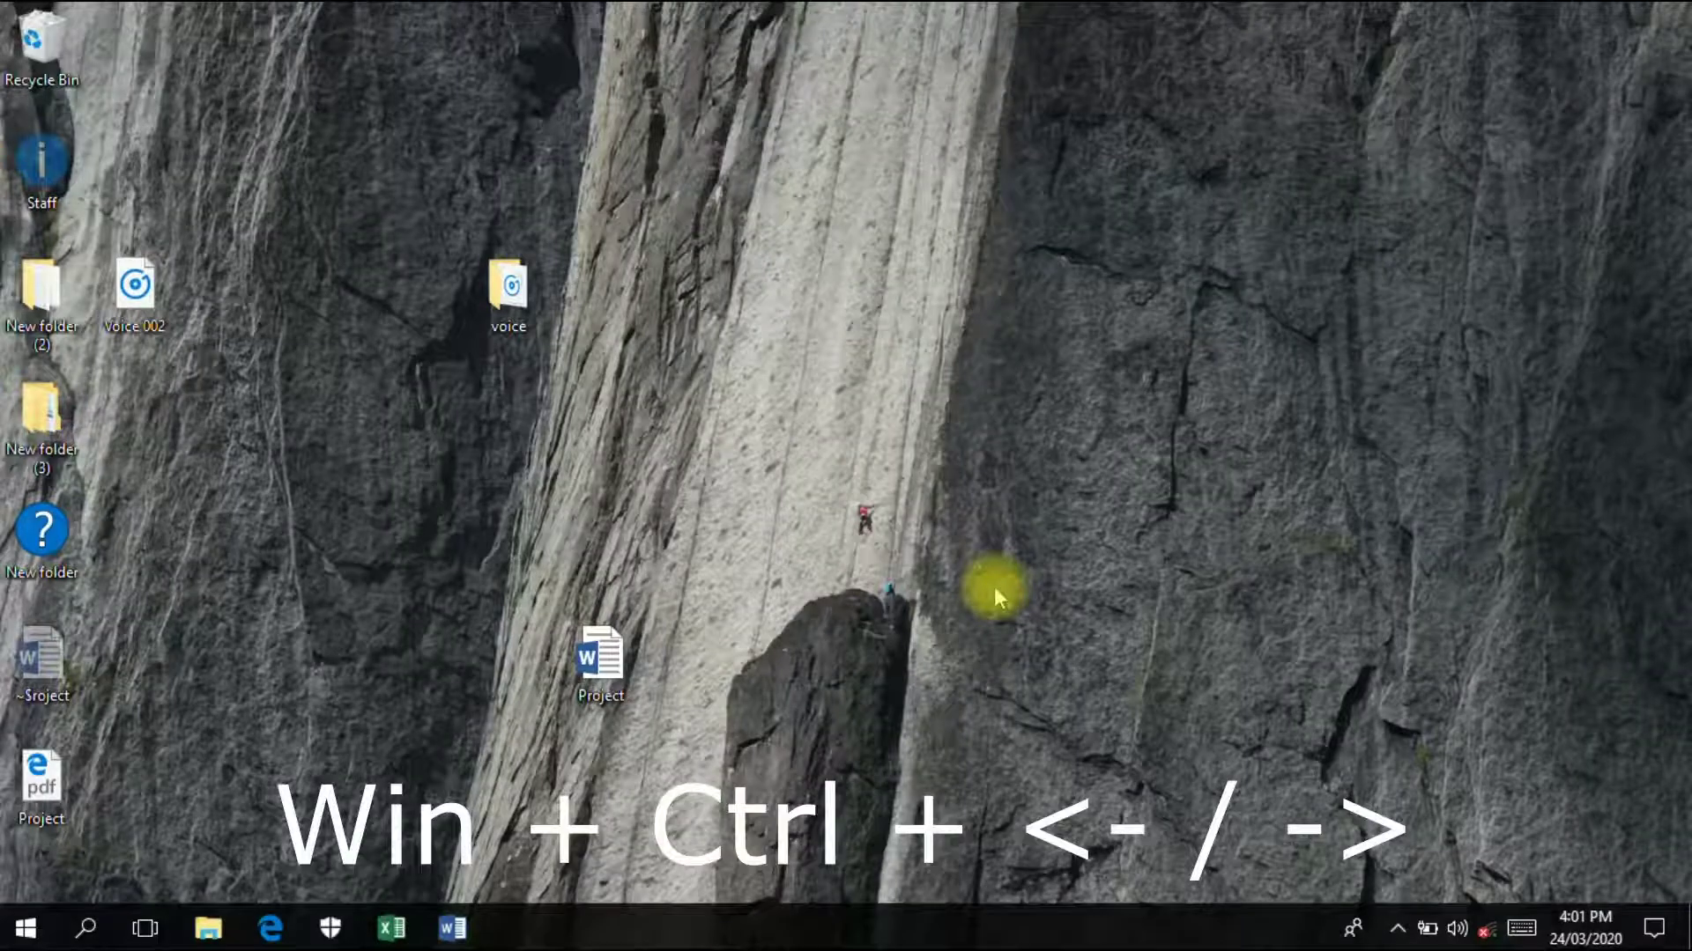
# Step: Switch back and forth between the two neighbouring virtual desktops, ending on the one without open windows
pyautogui.press('ctrl+super+Right')
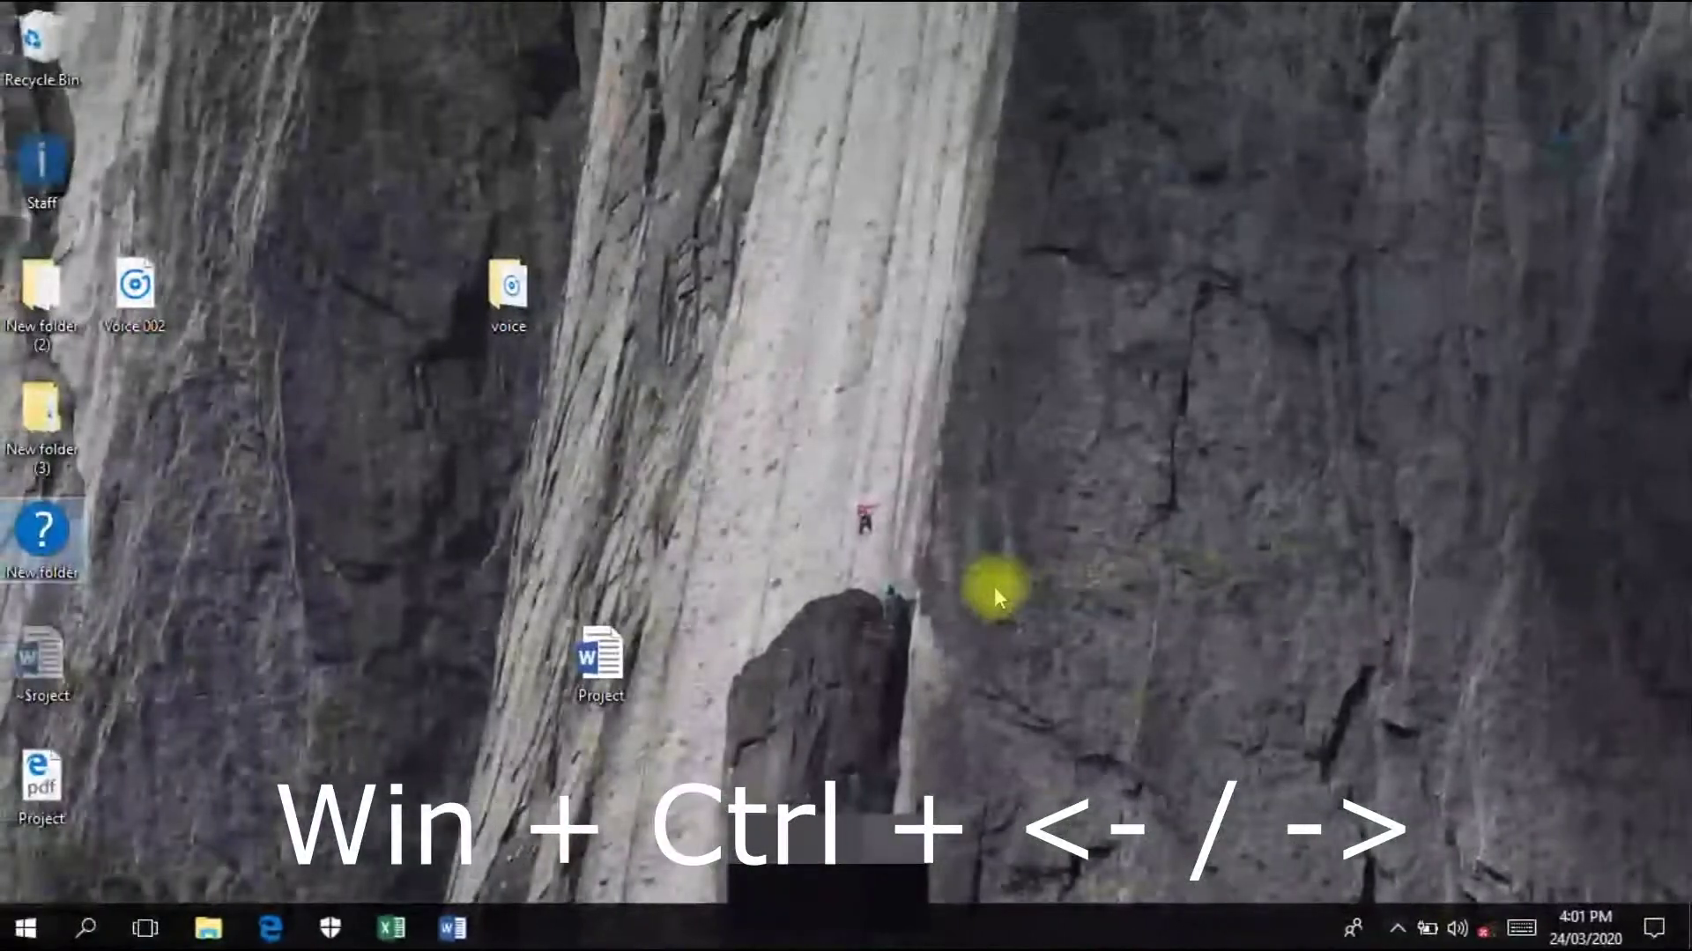
pyautogui.press('ctrl+super+Left')
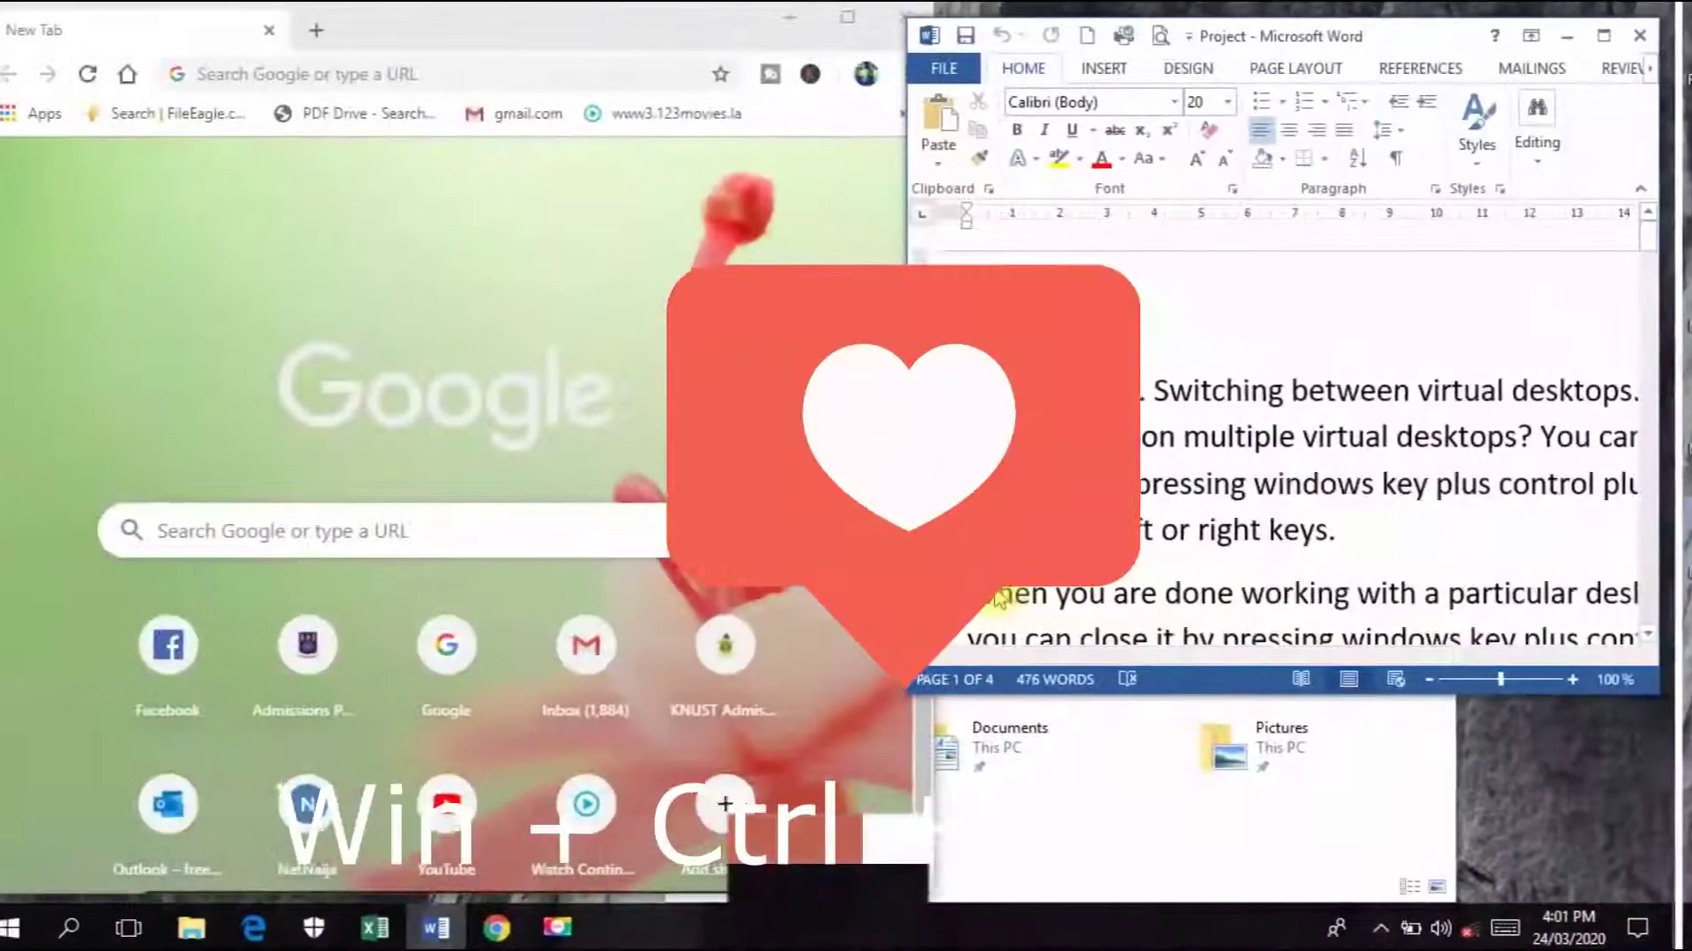
pyautogui.press('ctrl+super+Right')
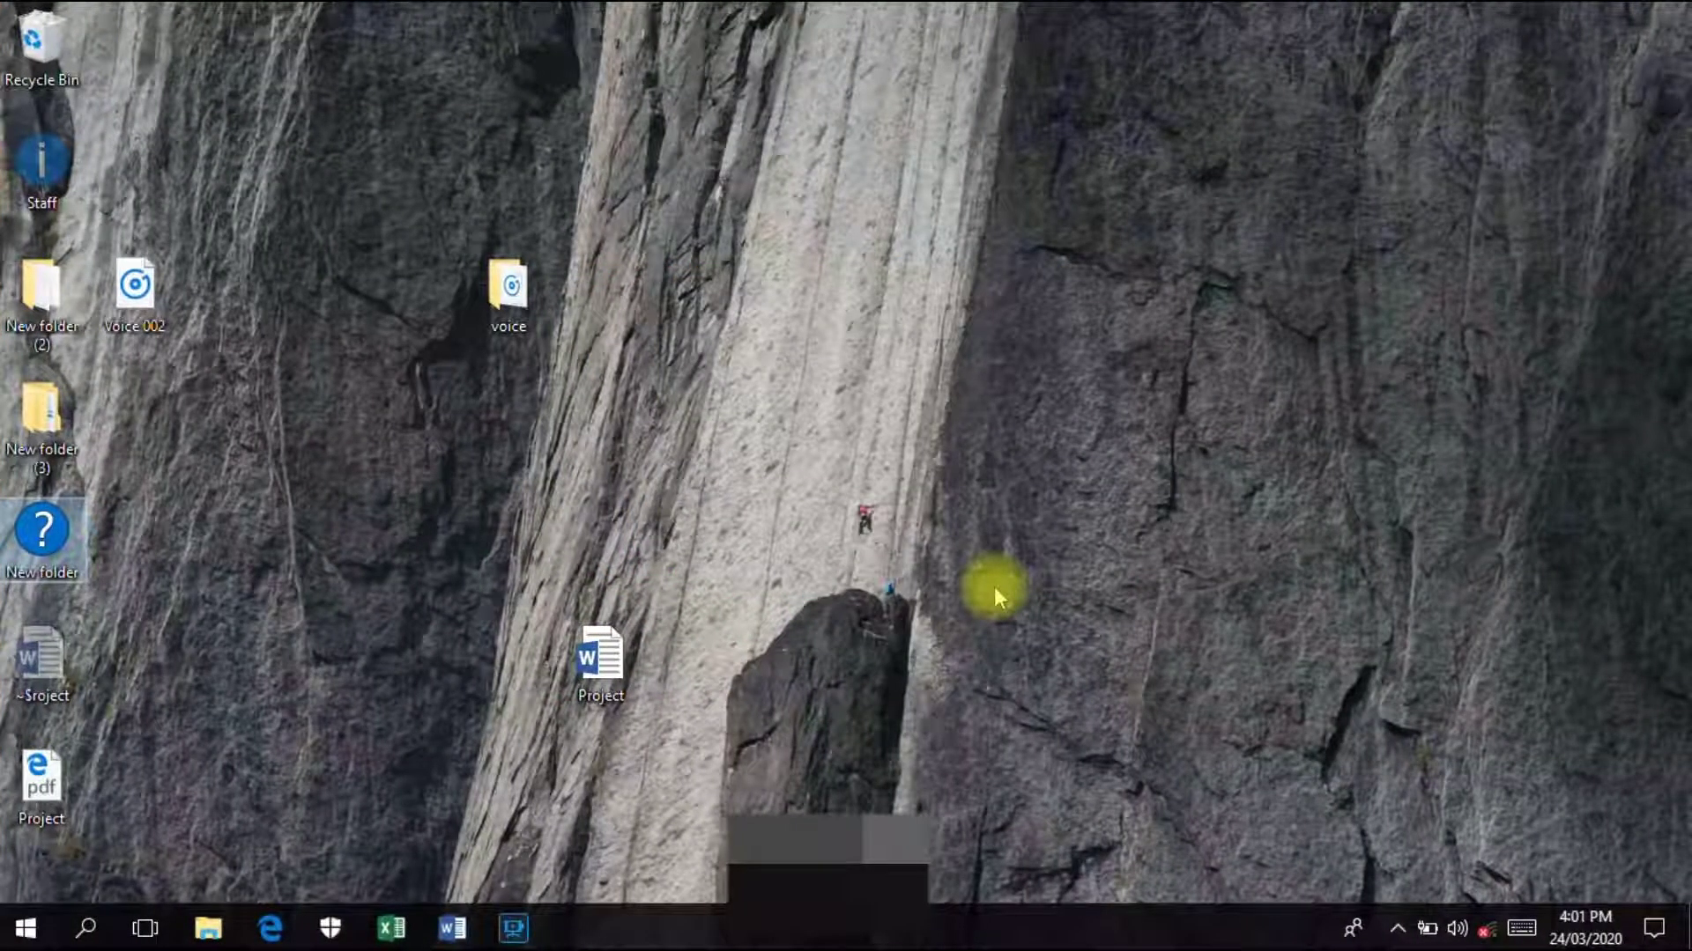
# Step: Close the current virtual desktop
pyautogui.press('ctrl+super+F4')
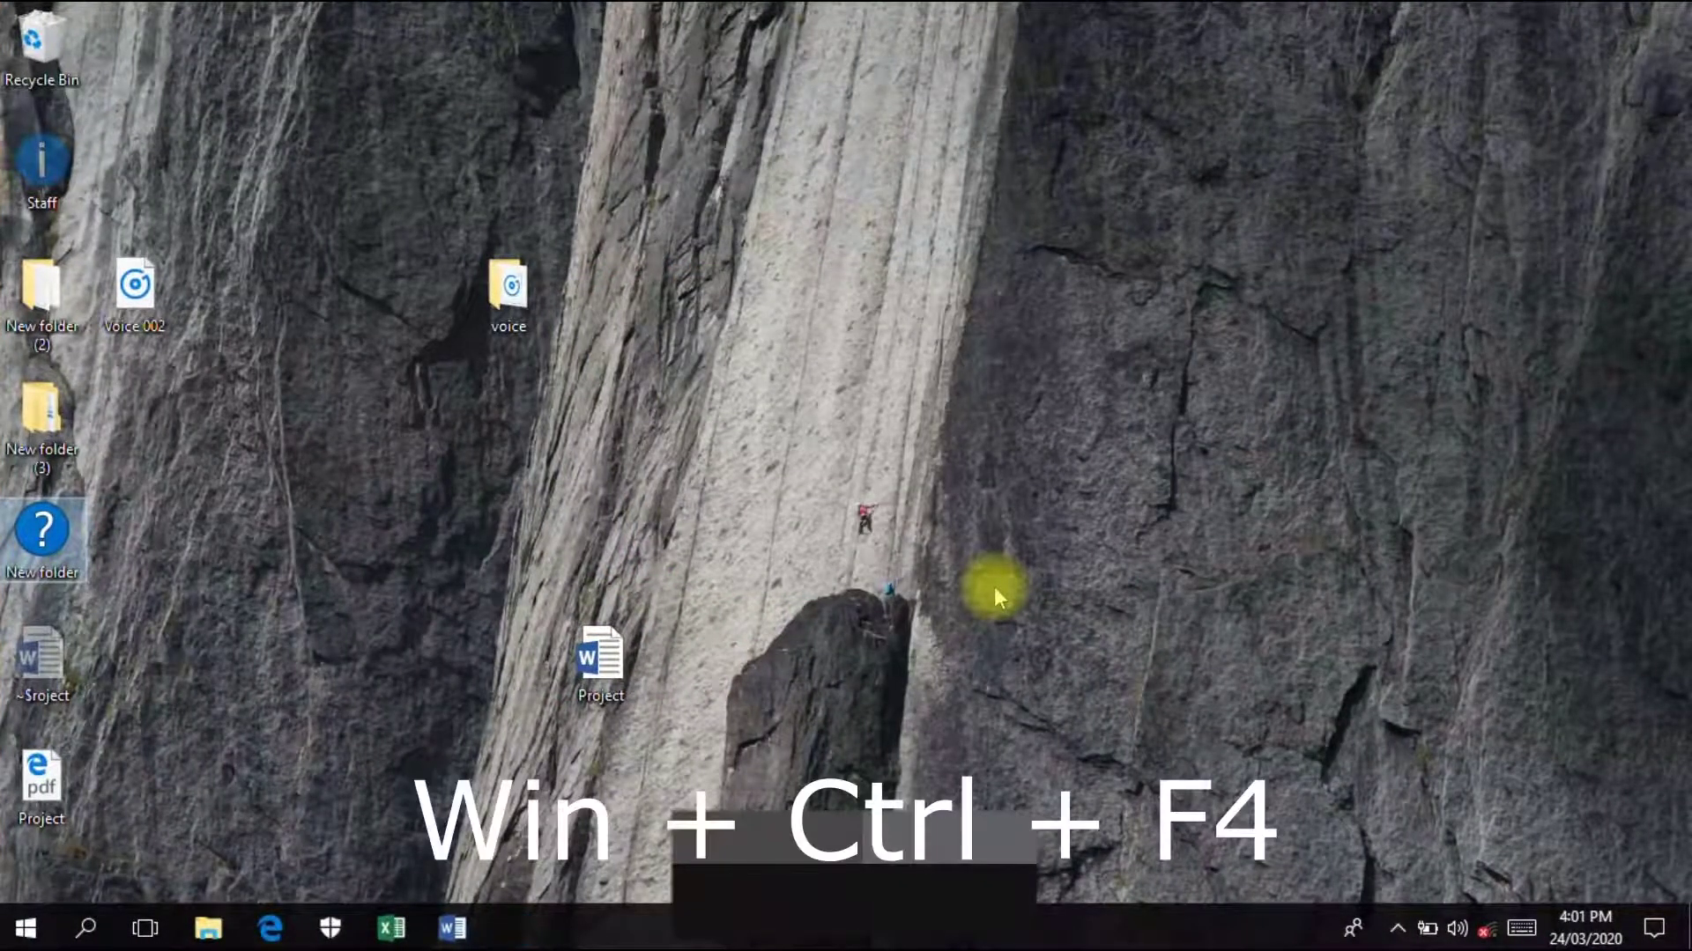
pyautogui.press('ctrl+super+F4')
pyautogui.press('ctrl+super+F4')
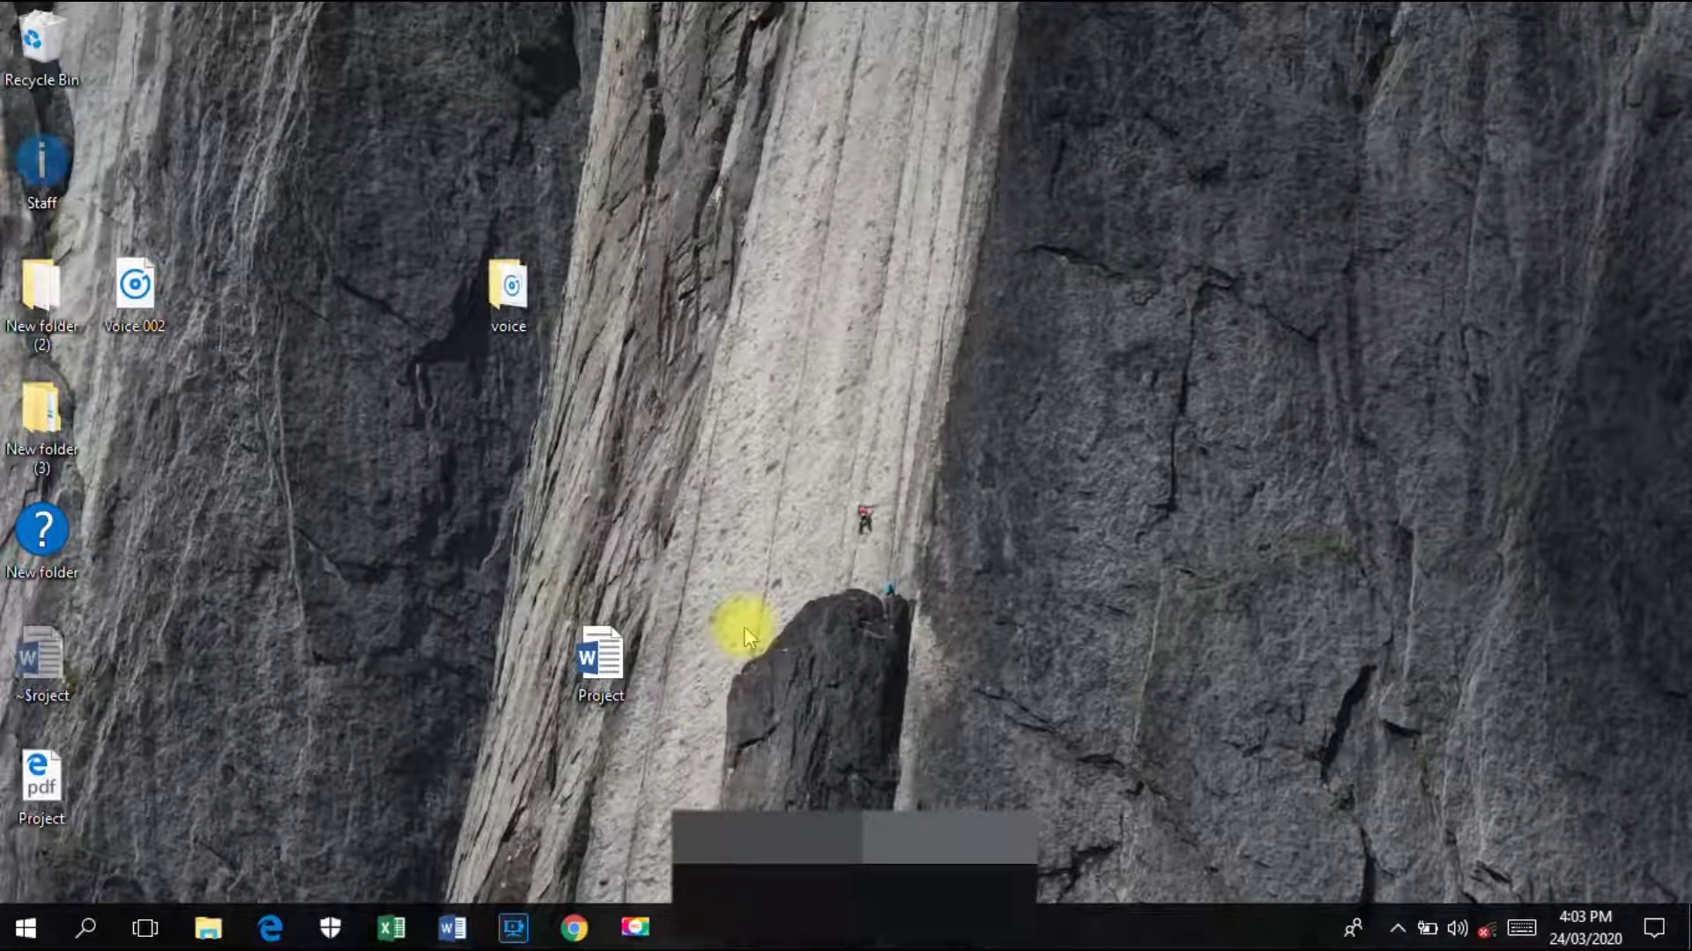
# Step: Launch the first three pinned apps (File Explorer, Edge and Windows Defender Security Centre), and return to the desktop
pyautogui.press('super+1')
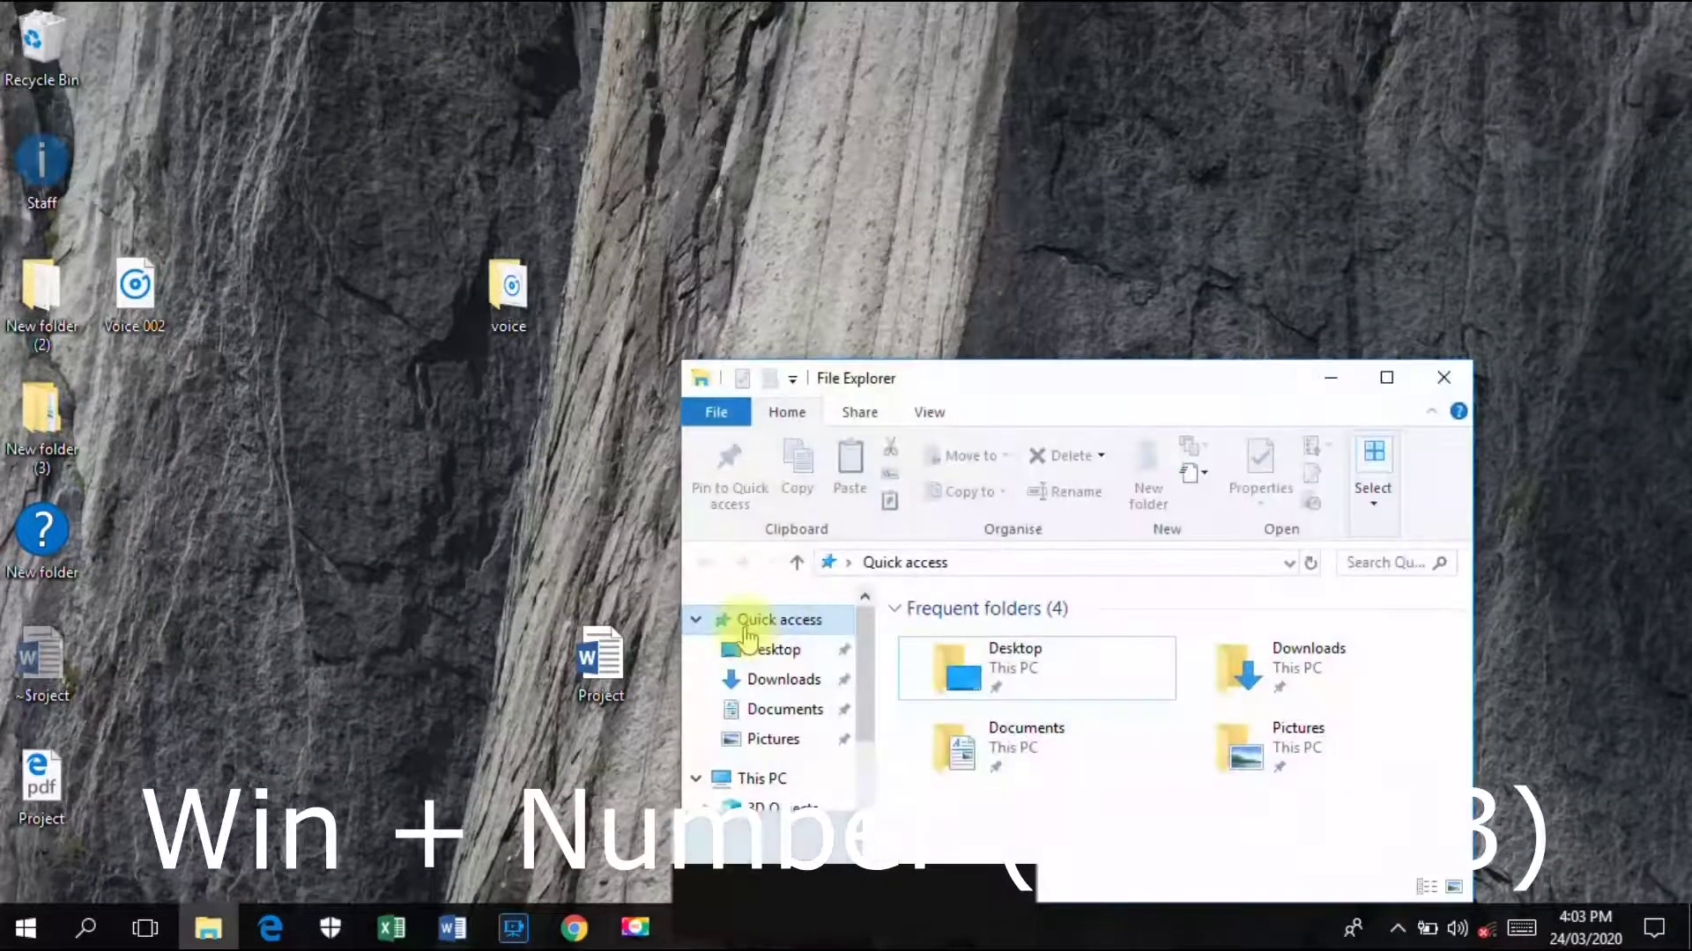
pyautogui.press('super+2')
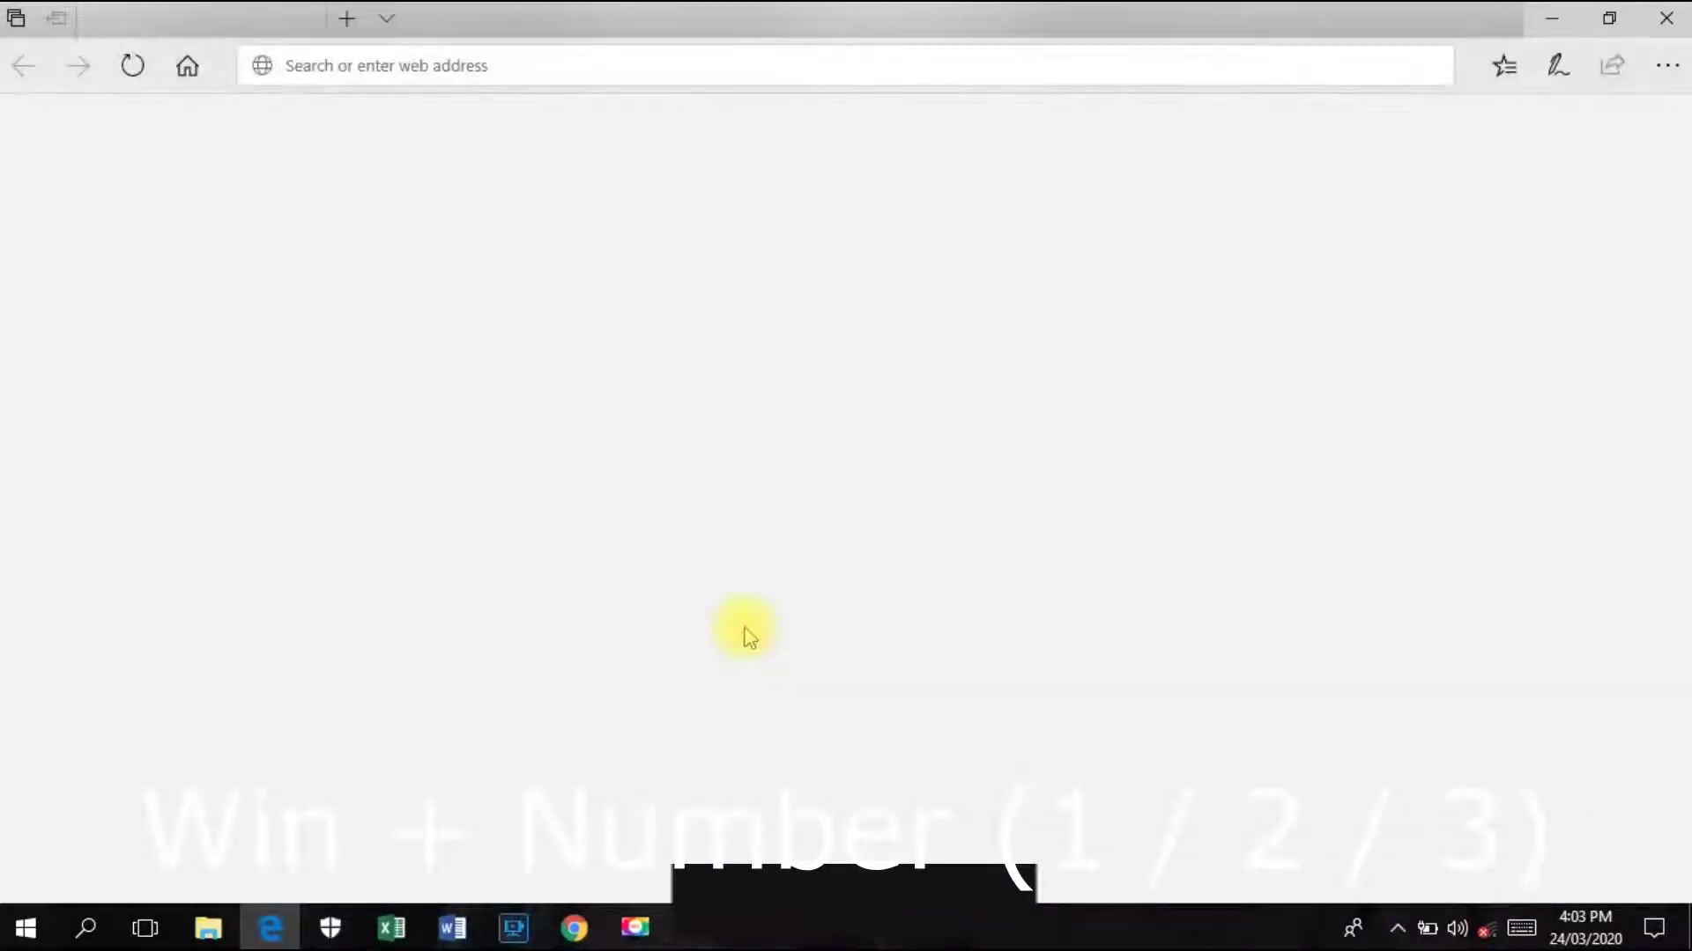
pyautogui.press('super+3')
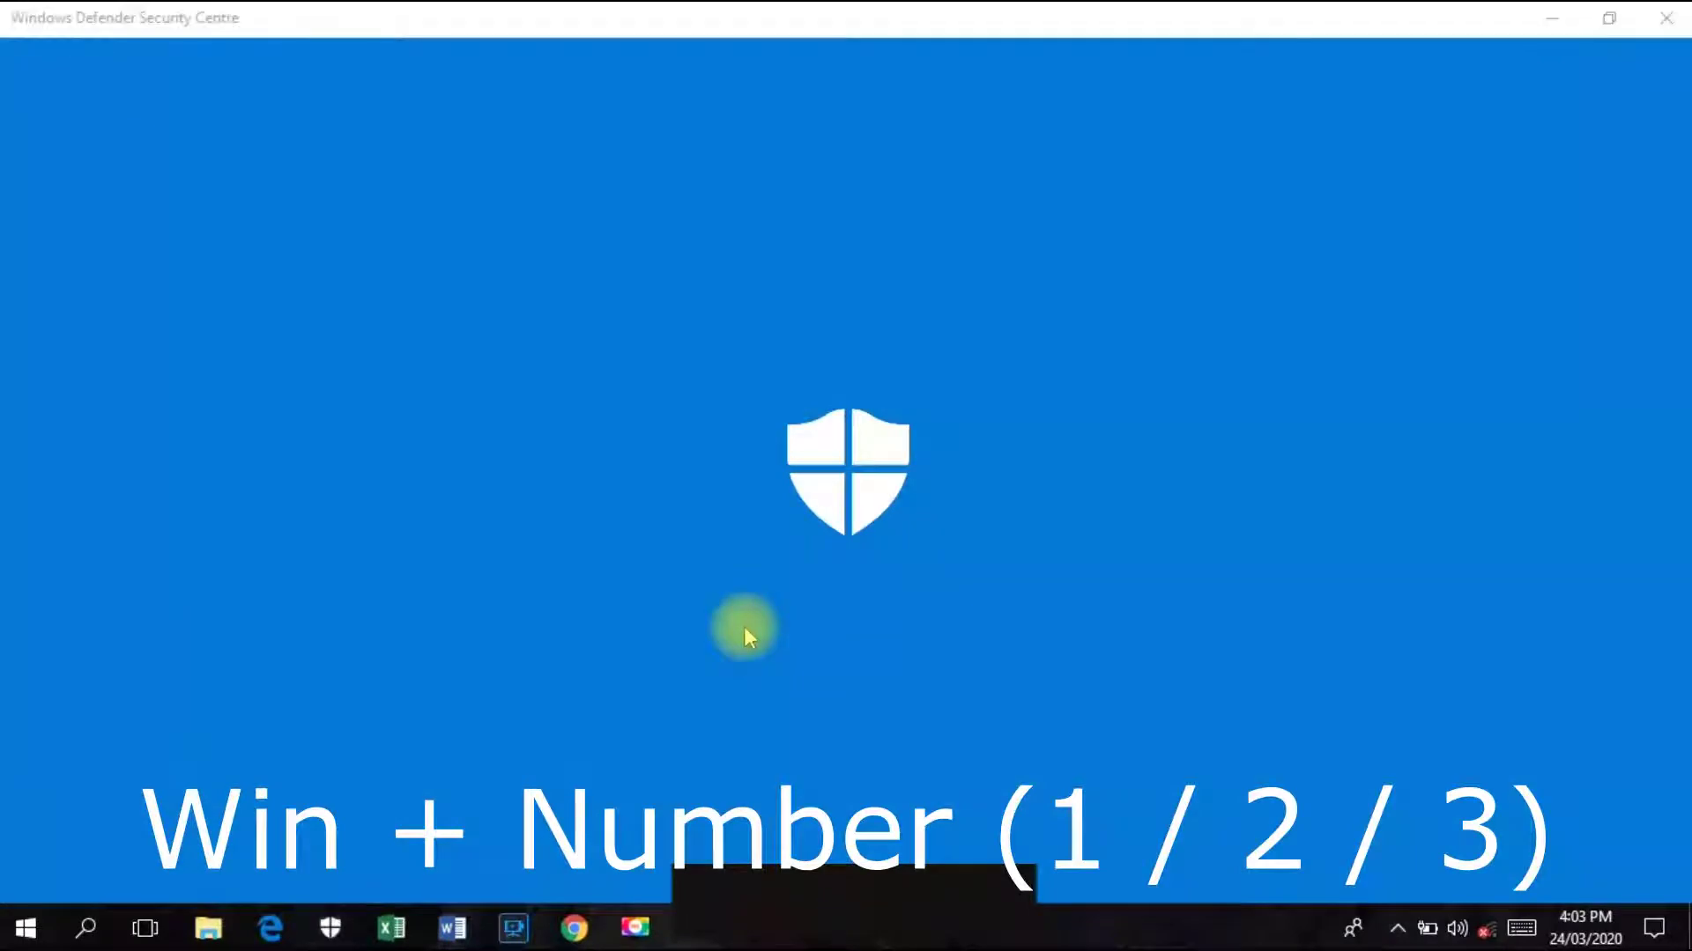
pyautogui.press('super+d')
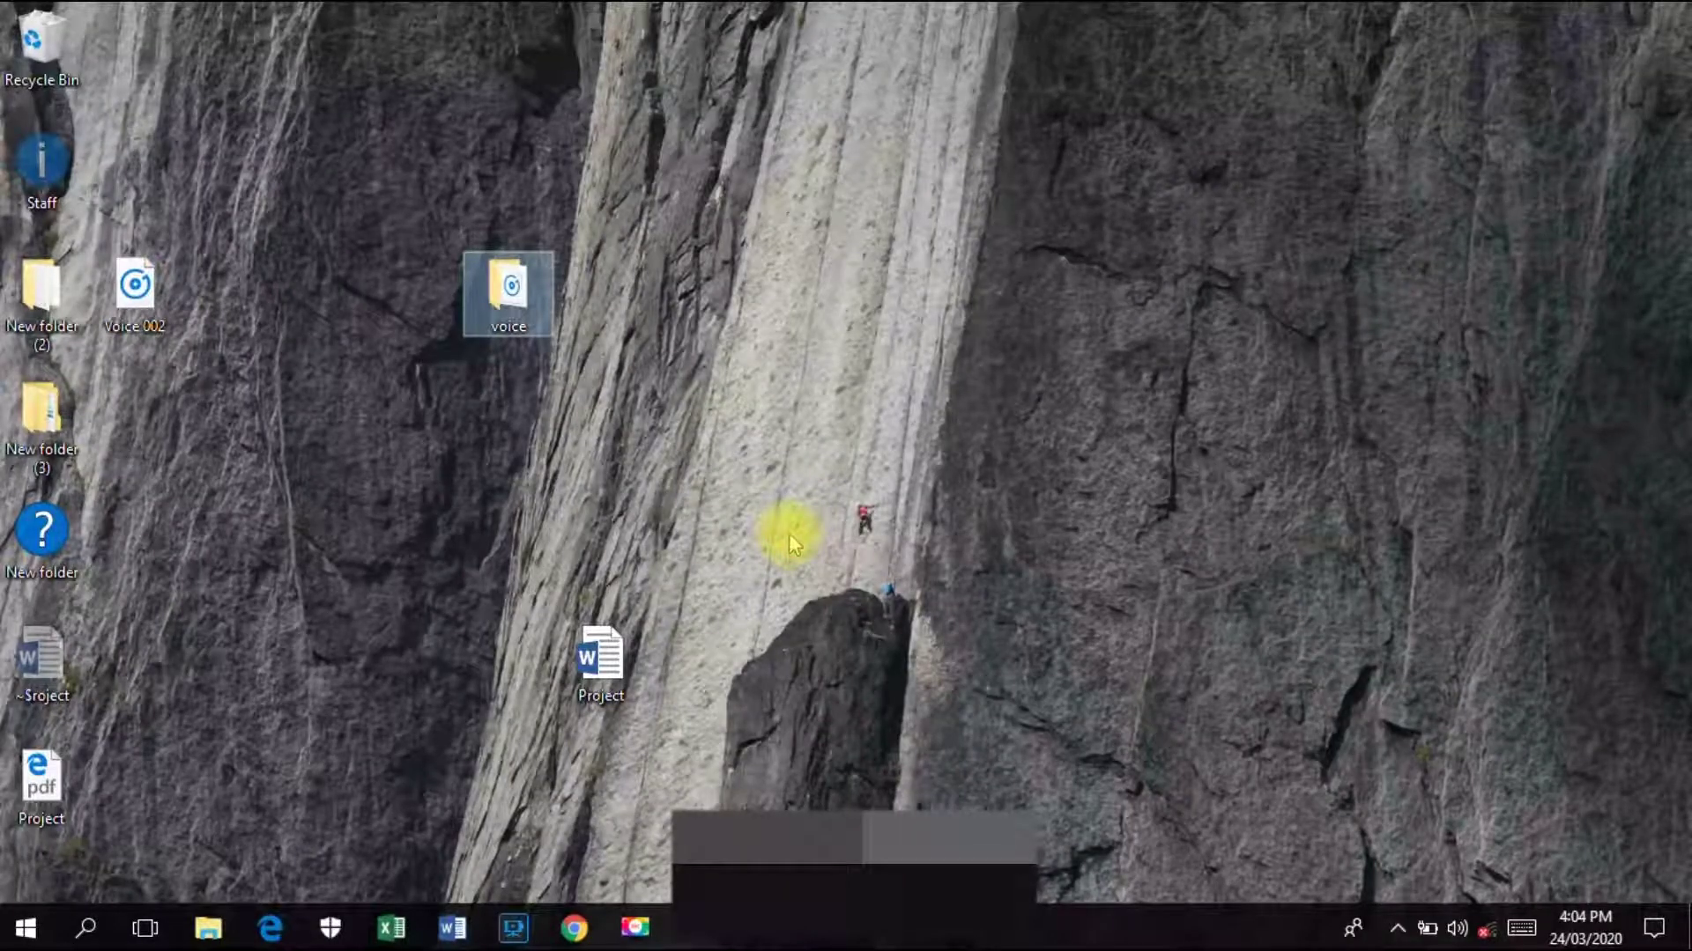
# Step: Cycle the keyboard focus through the apps pinned to the taskbar without opening any of them
pyautogui.press('super+t')
pyautogui.press('super+t')
pyautogui.press('super+t')
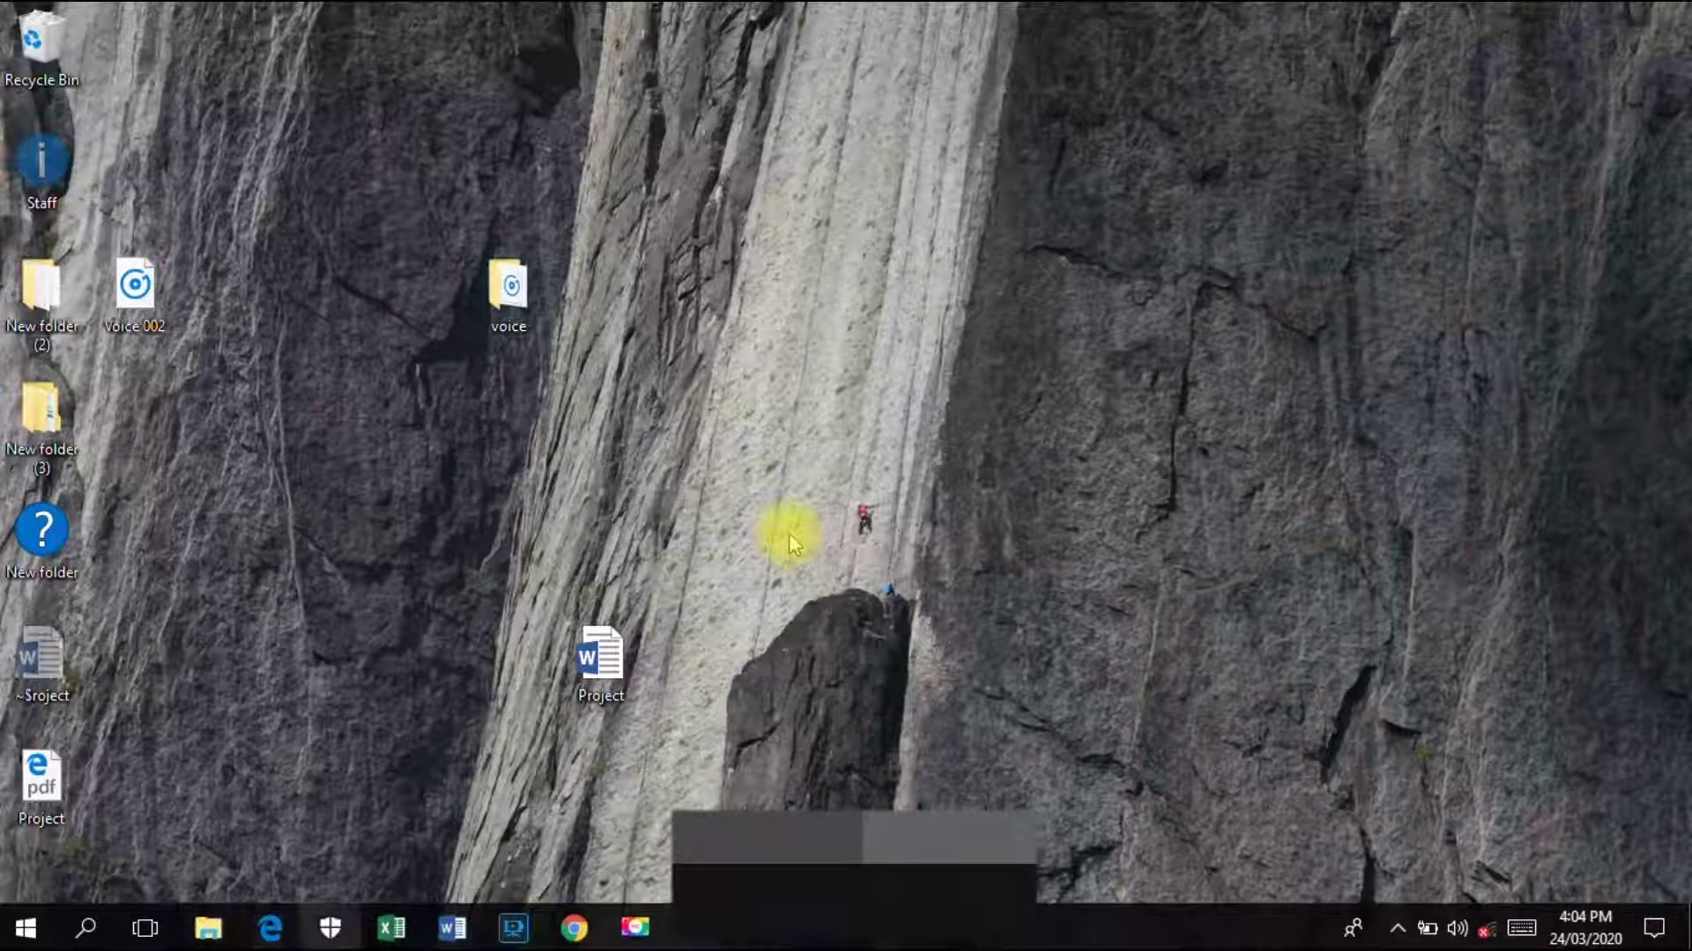
pyautogui.press('super+t')
pyautogui.press('super+t')
pyautogui.press('super+t')
pyautogui.press('super+t')
pyautogui.press('super+t')
pyautogui.press('super+t')
pyautogui.press('super+t')
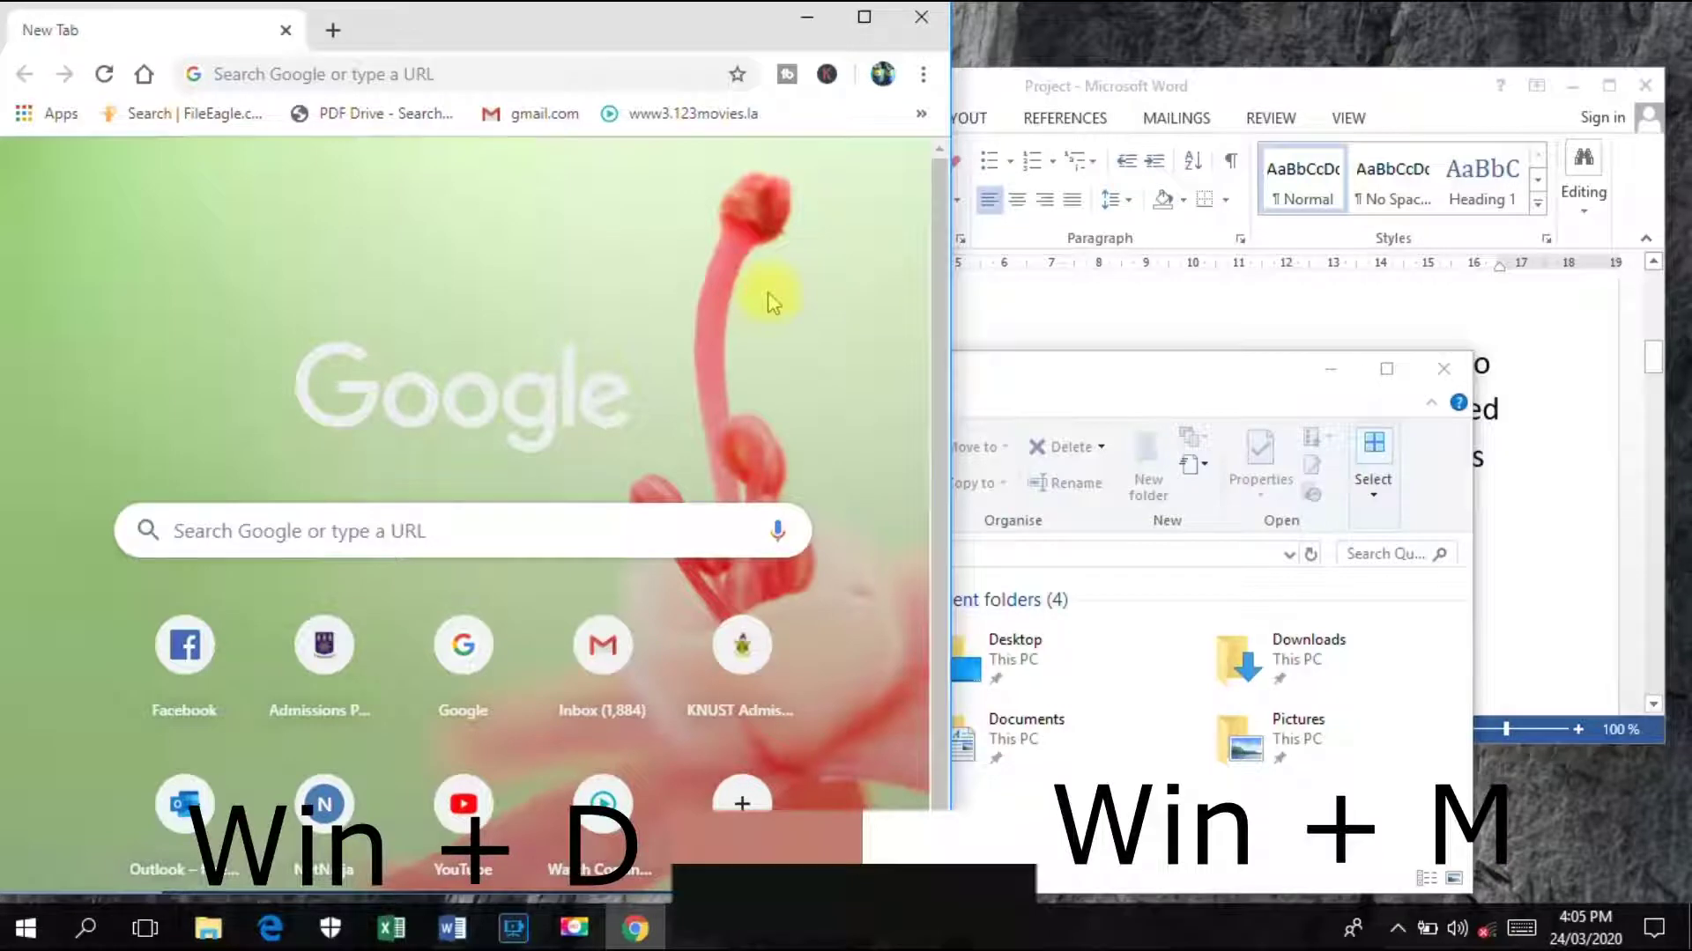
# Step: Hide all open windows to show the desktop, and open Task Manager
pyautogui.press('super+d')
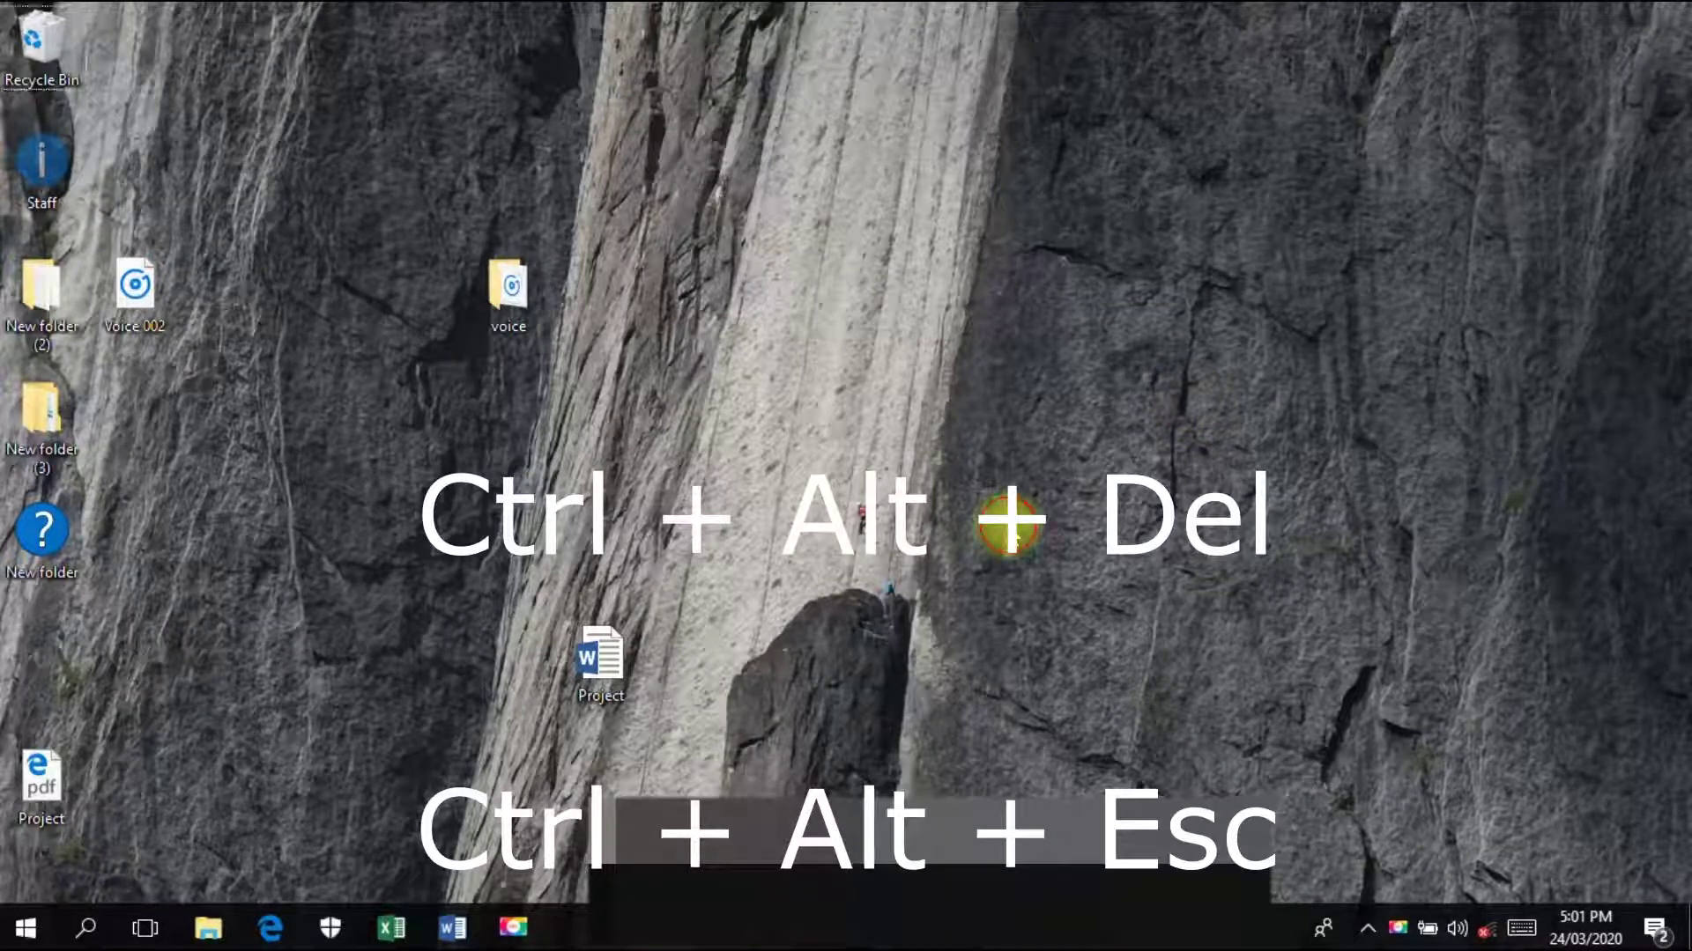
pyautogui.click(1011, 526)
pyautogui.hotkey('ctrl', 'shift', 'Escape')
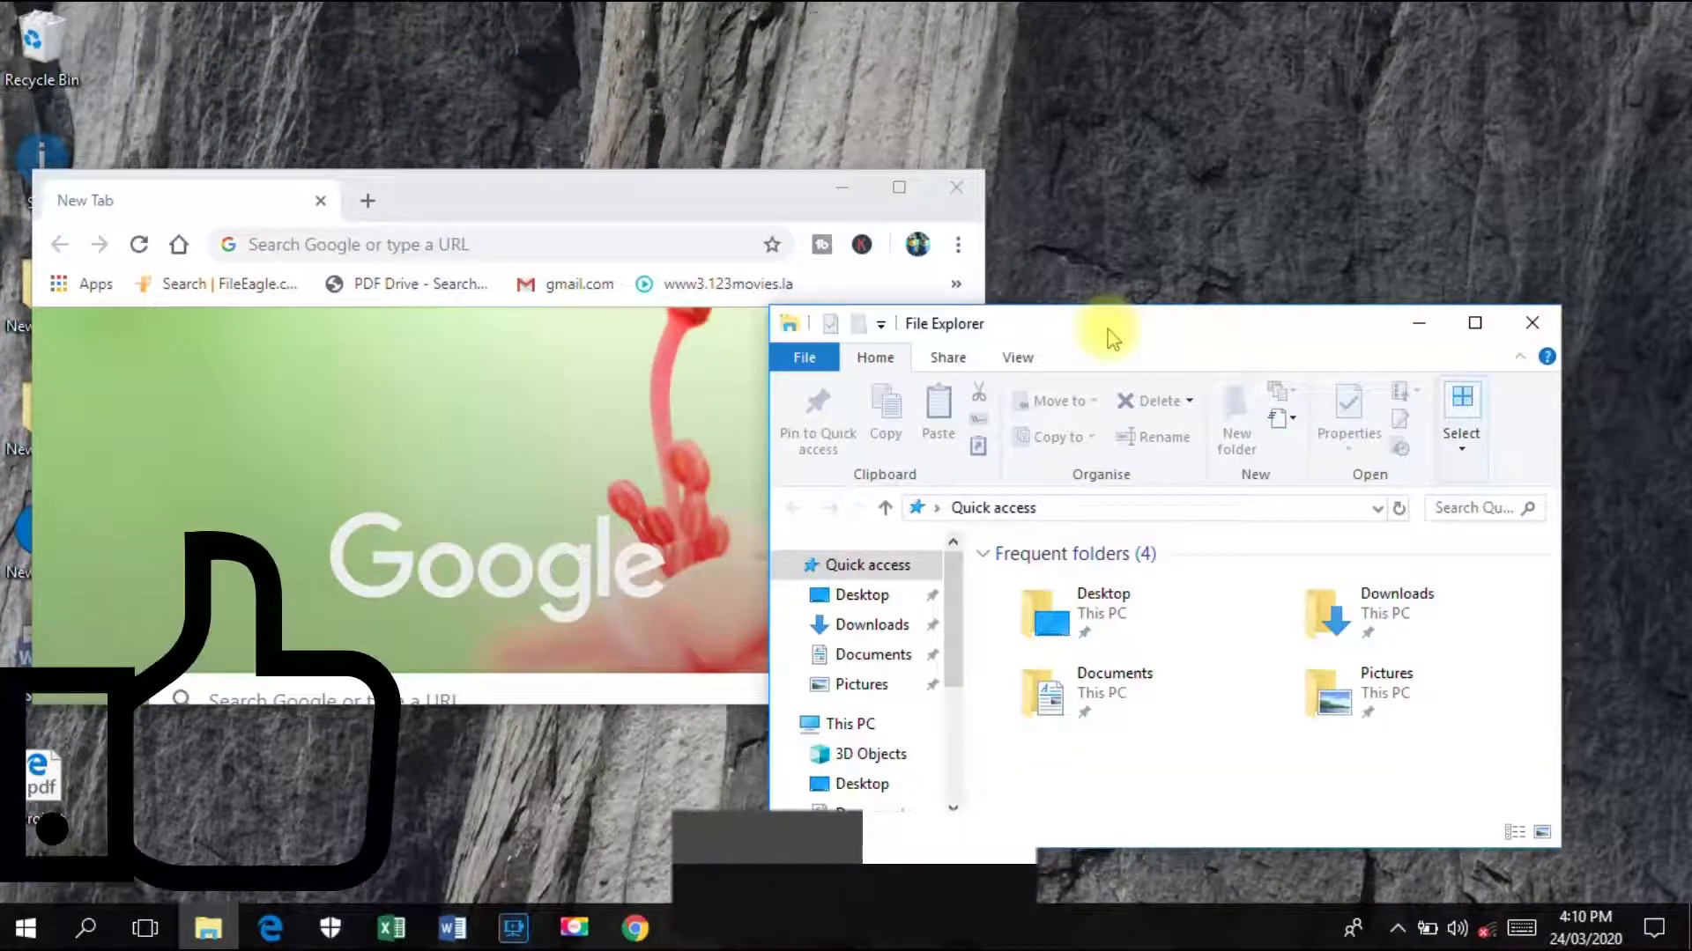
# Step: Snap File Explorer to the right half of the screen and Chrome to the left half
pyautogui.press('super+Right')
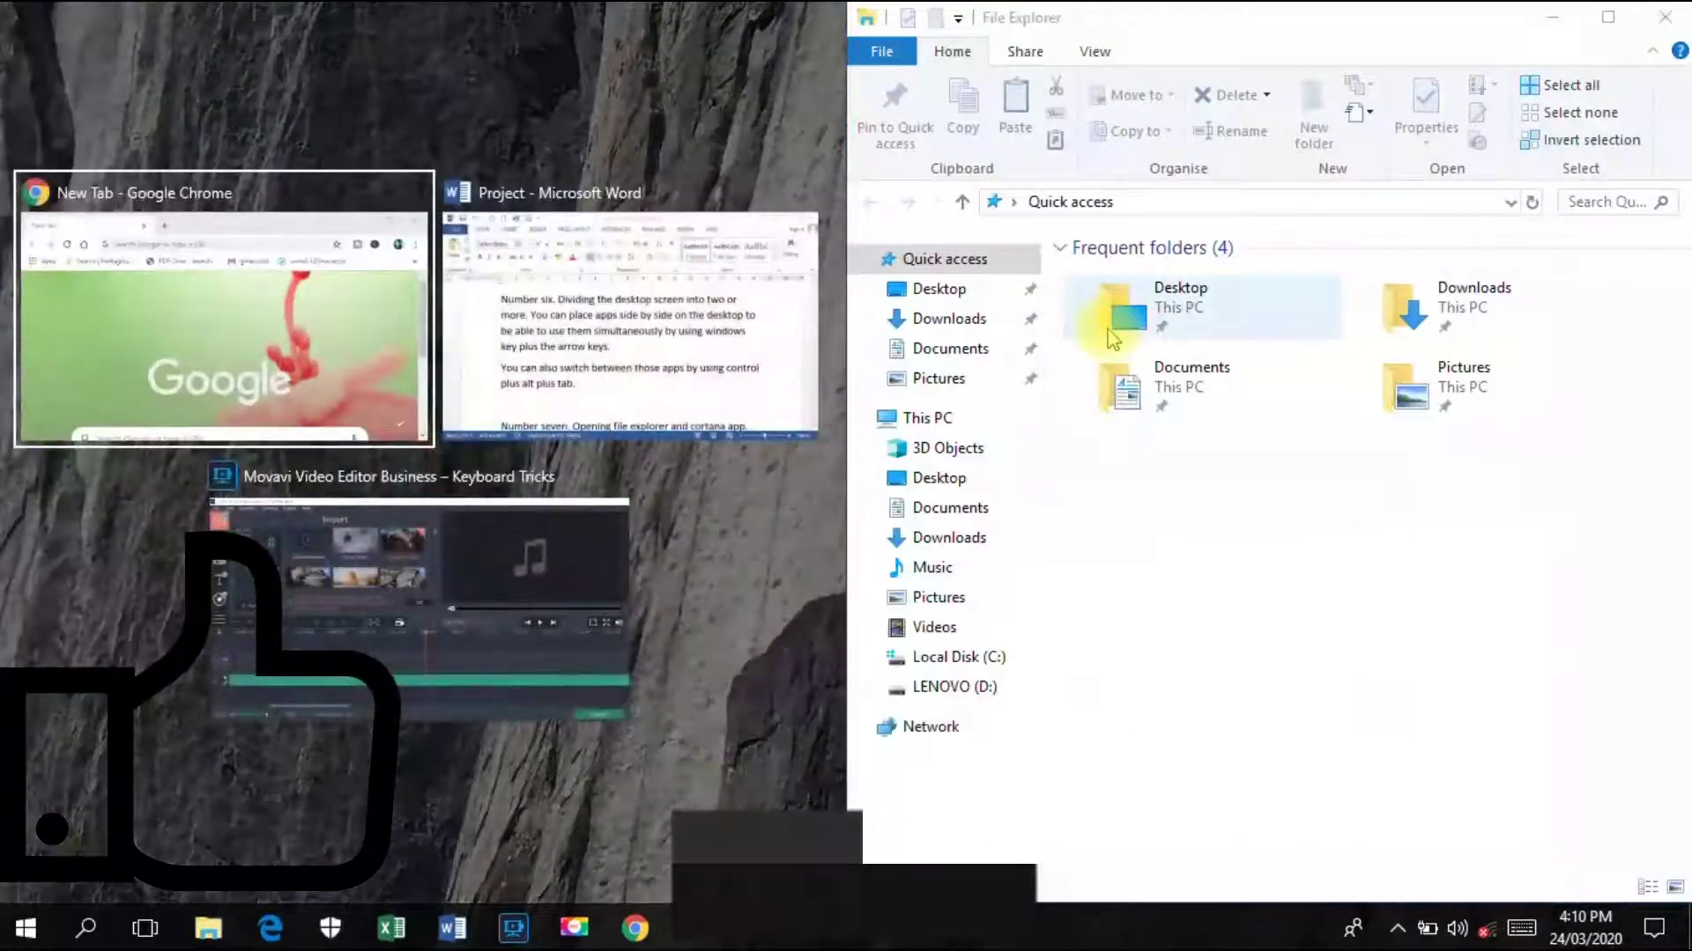
pyautogui.press('Return')
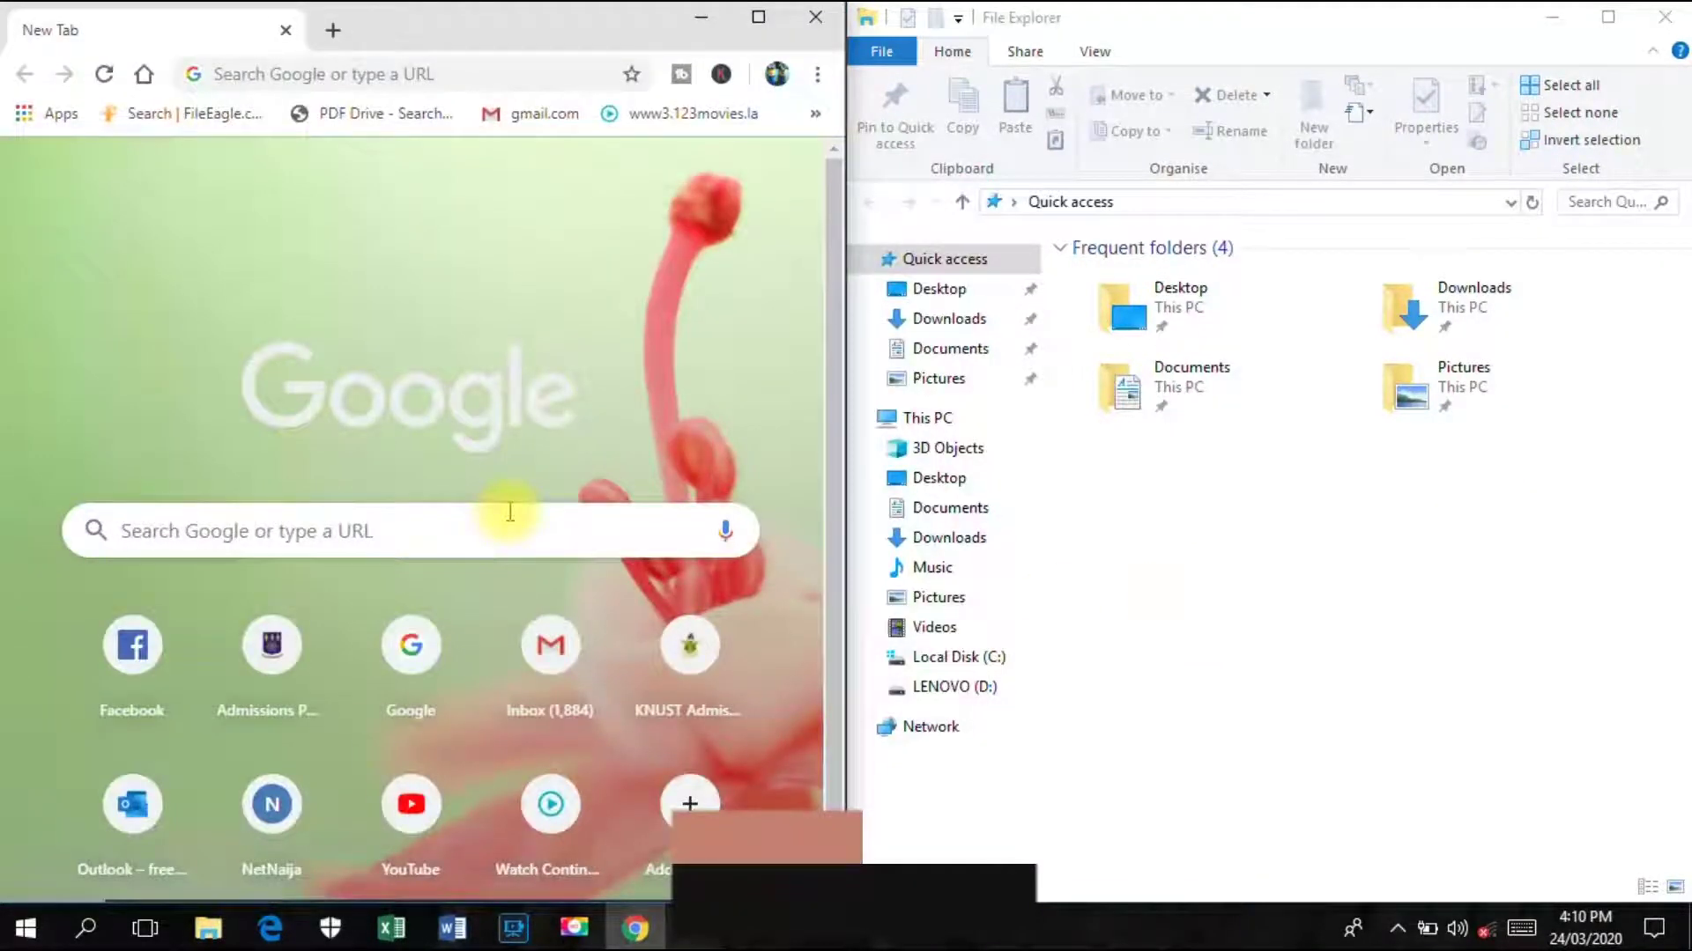
pyautogui.press('super+Up')
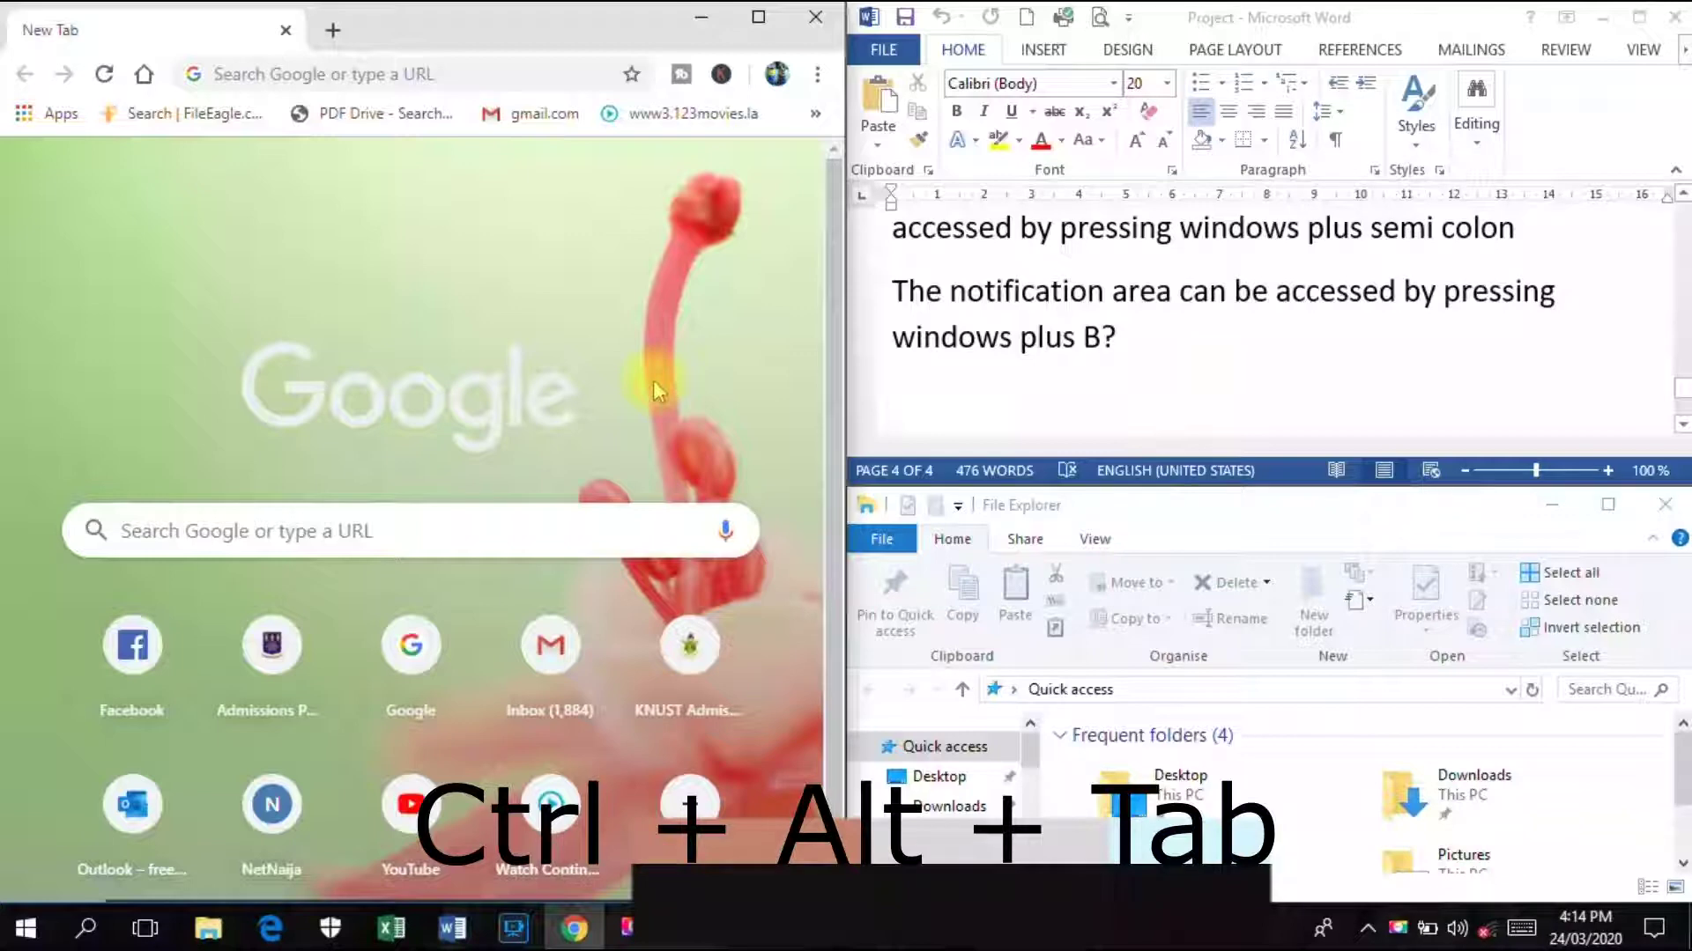
# Step: Open the persistent task switcher, move through the open windows in both directions and pick one
pyautogui.hotkey('ctrl', 'alt', 'Tab')
pyautogui.press('Tab')
pyautogui.press('Tab')
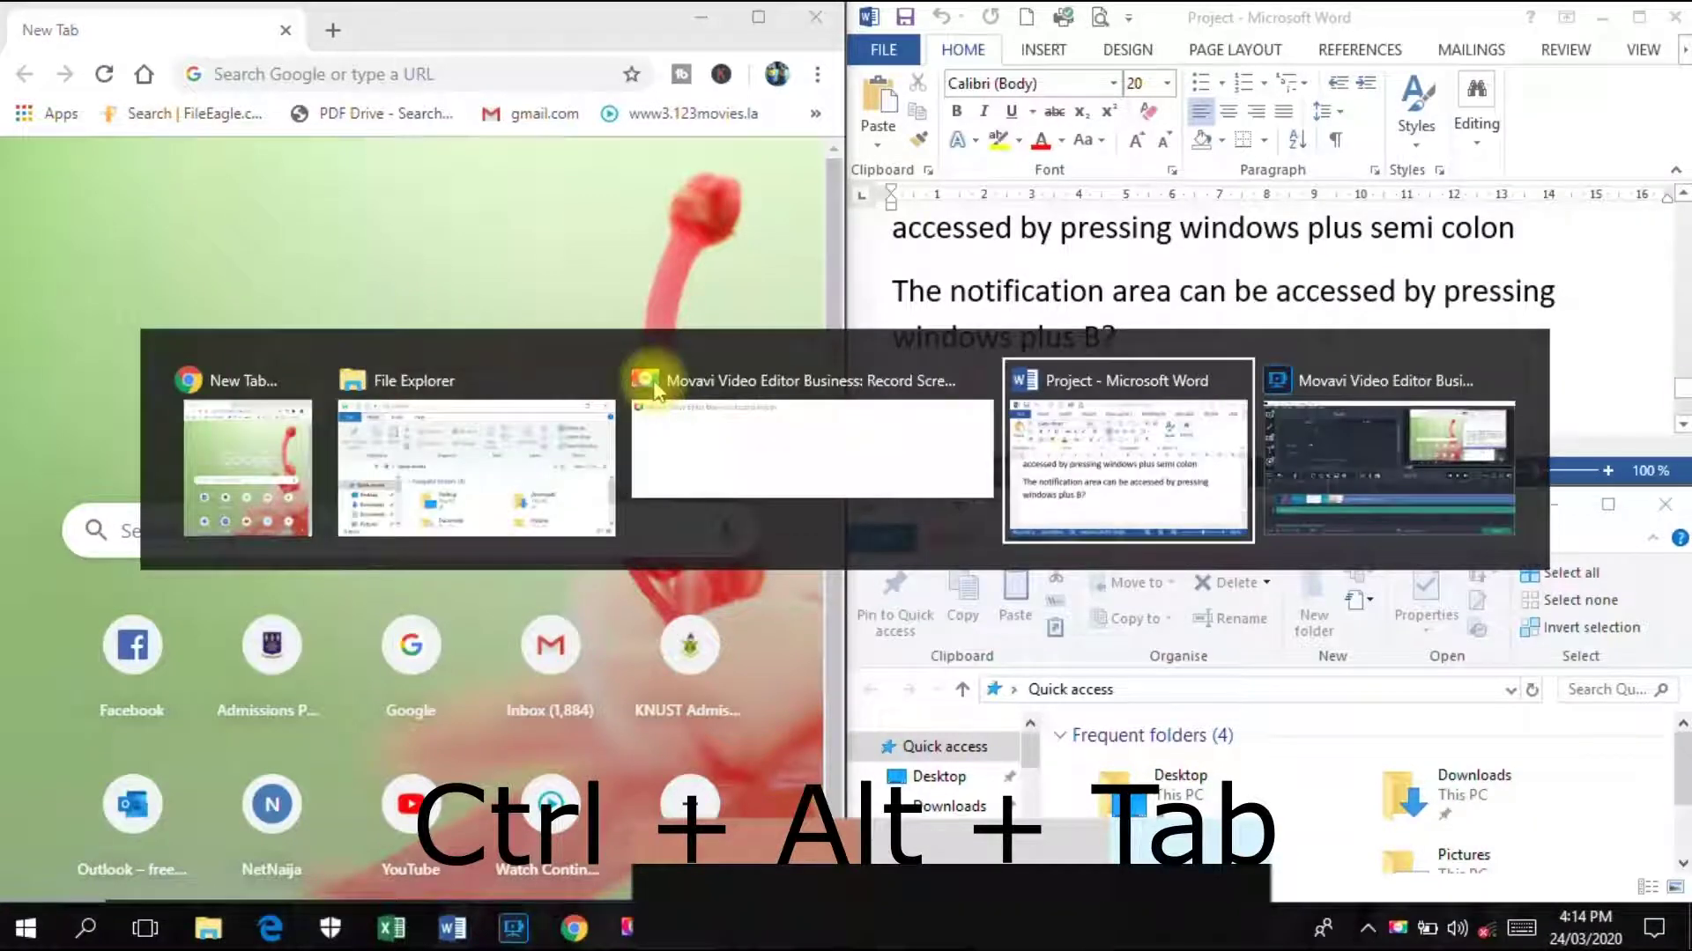
pyautogui.press('Tab')
pyautogui.press('Left')
pyautogui.press('Left')
pyautogui.click(654, 392)
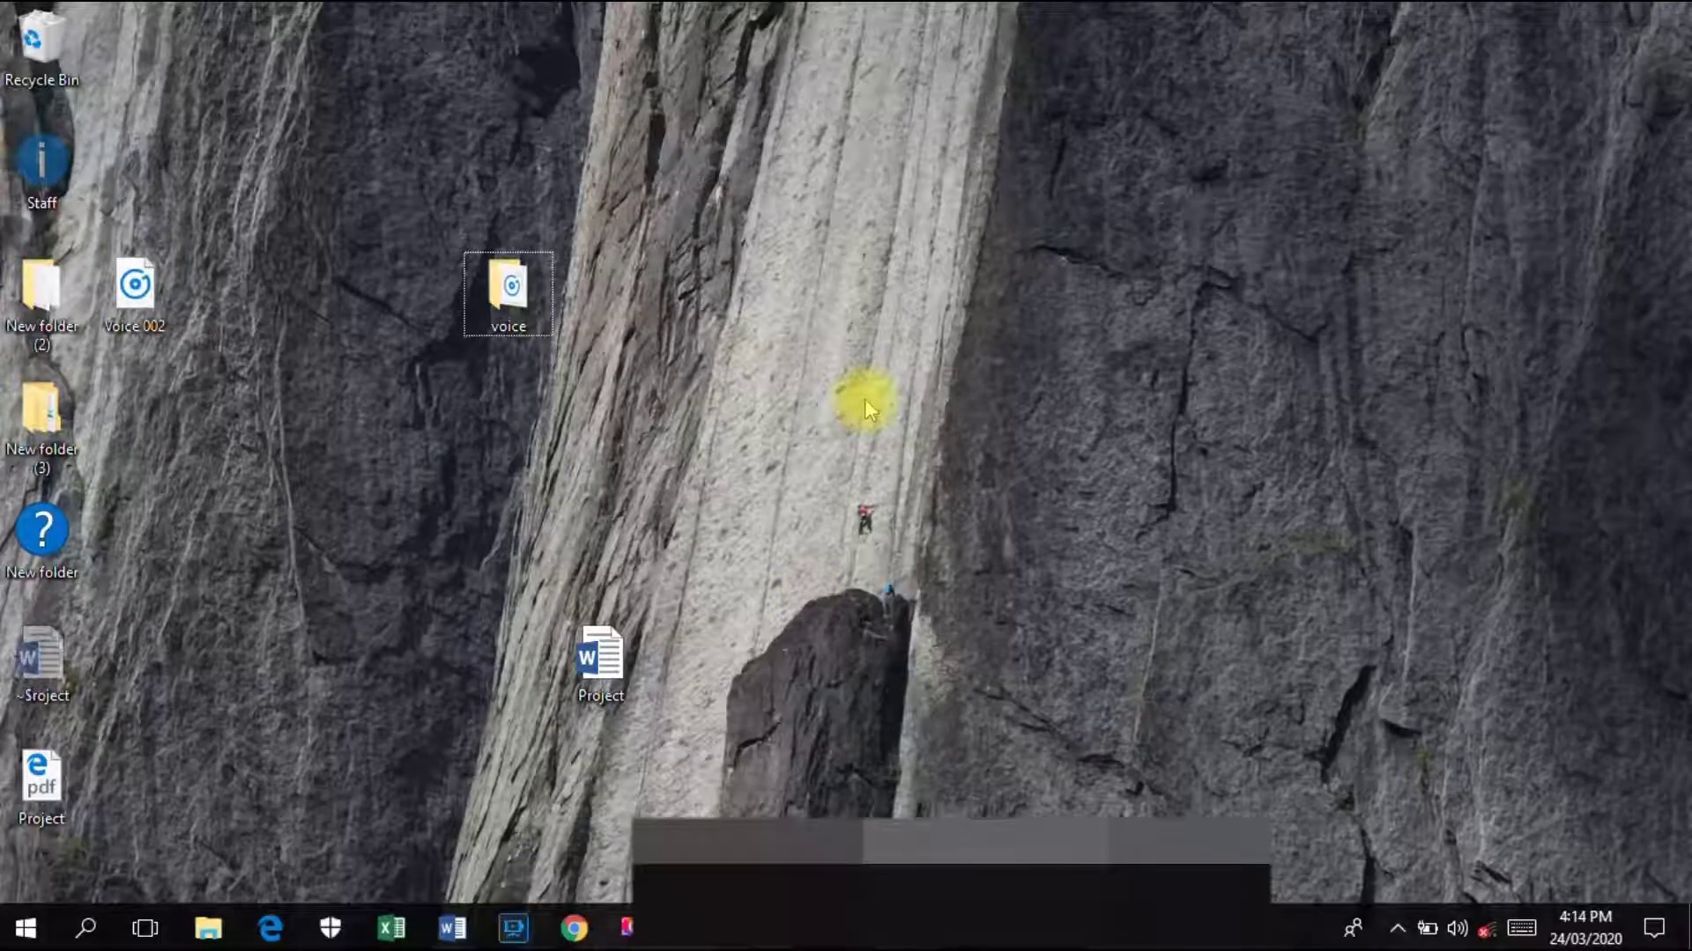
# Step: Open Windows Settings and close it again
pyautogui.press('super+i')
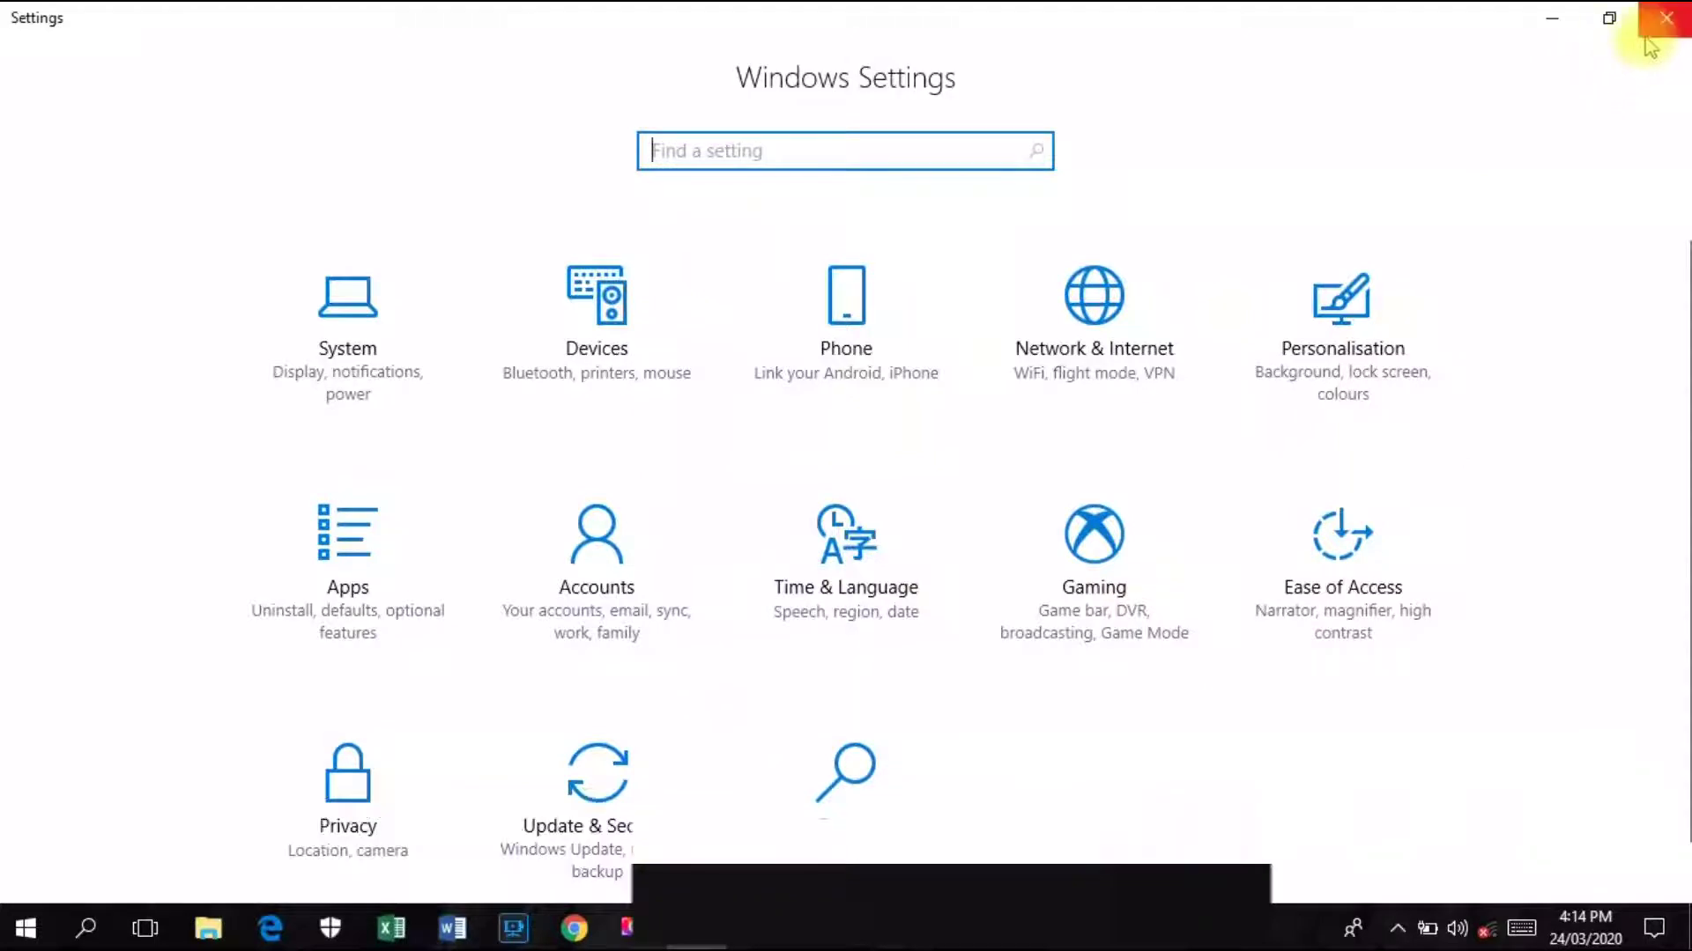
pyautogui.click(1665, 17)
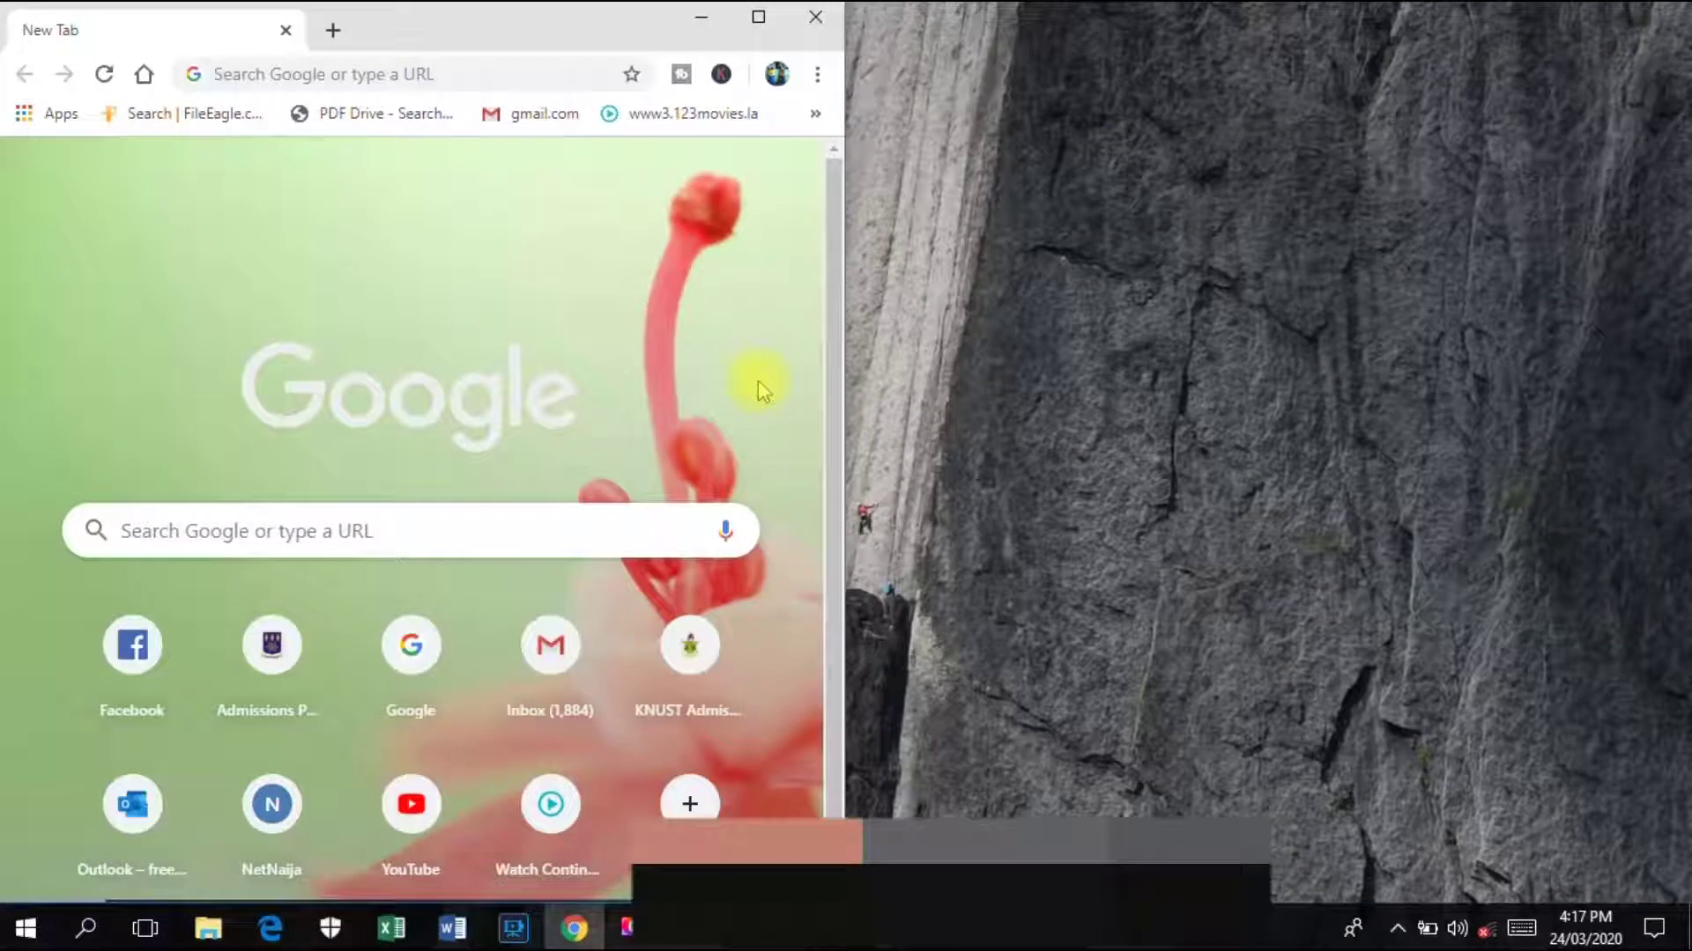
# Step: Start Magnifier over the Chrome page, enlarge the screen to 300% and zoom back out
pyautogui.press('super+plus')
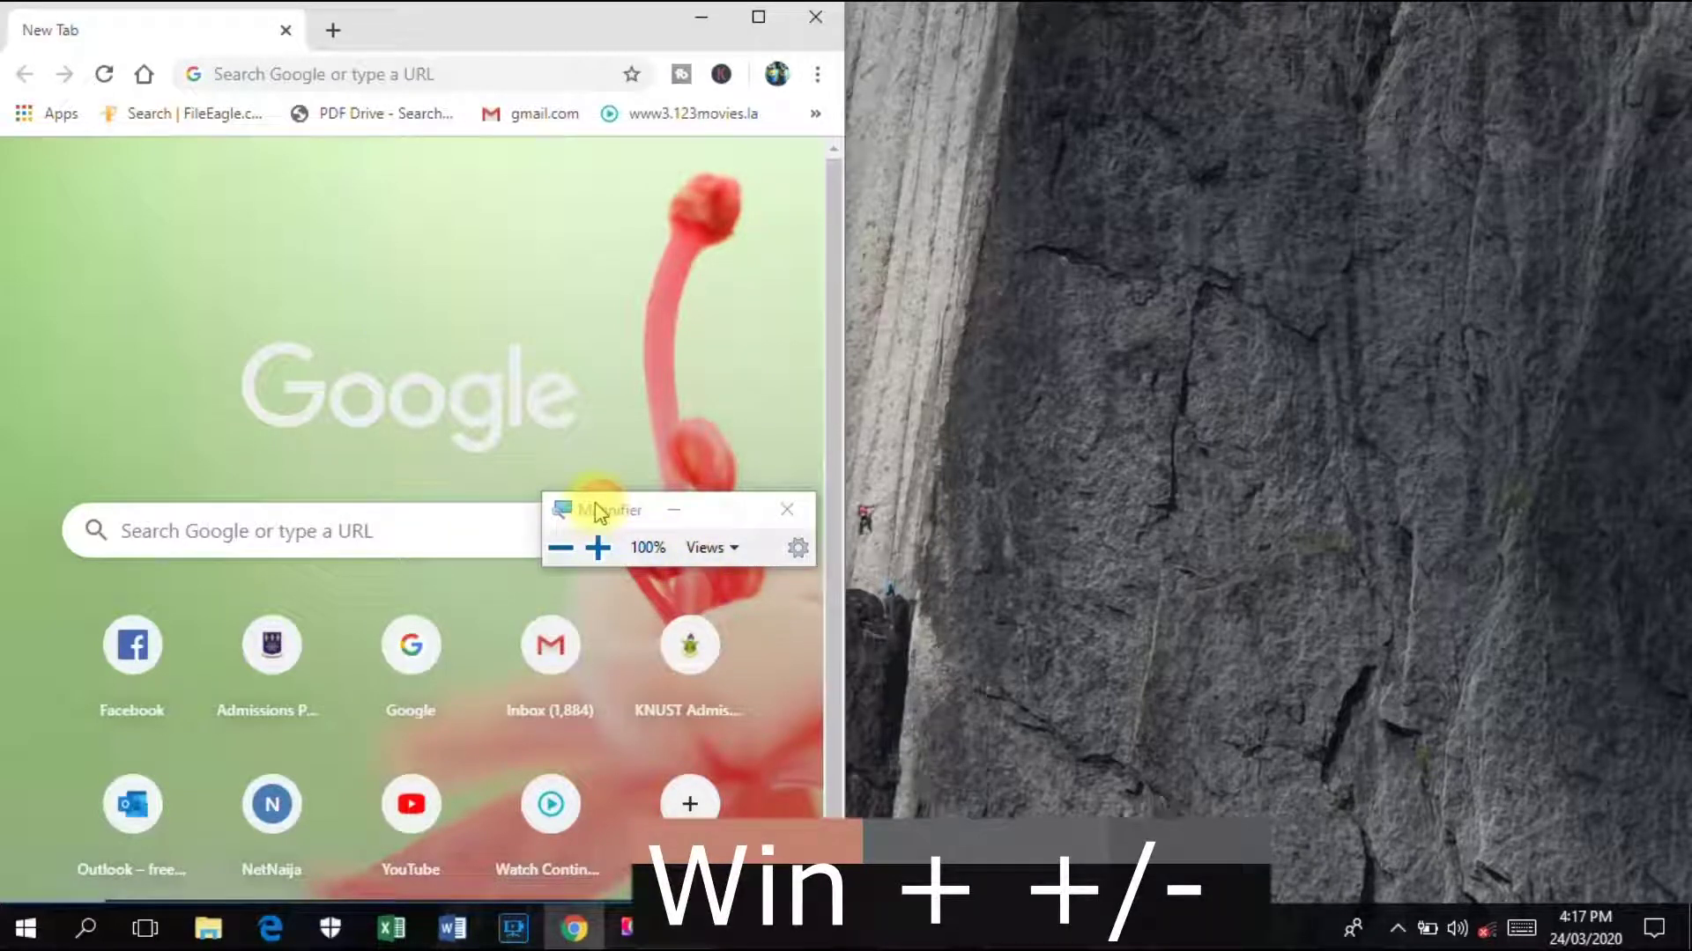
pyautogui.press('super+plus')
pyautogui.press('super+plus')
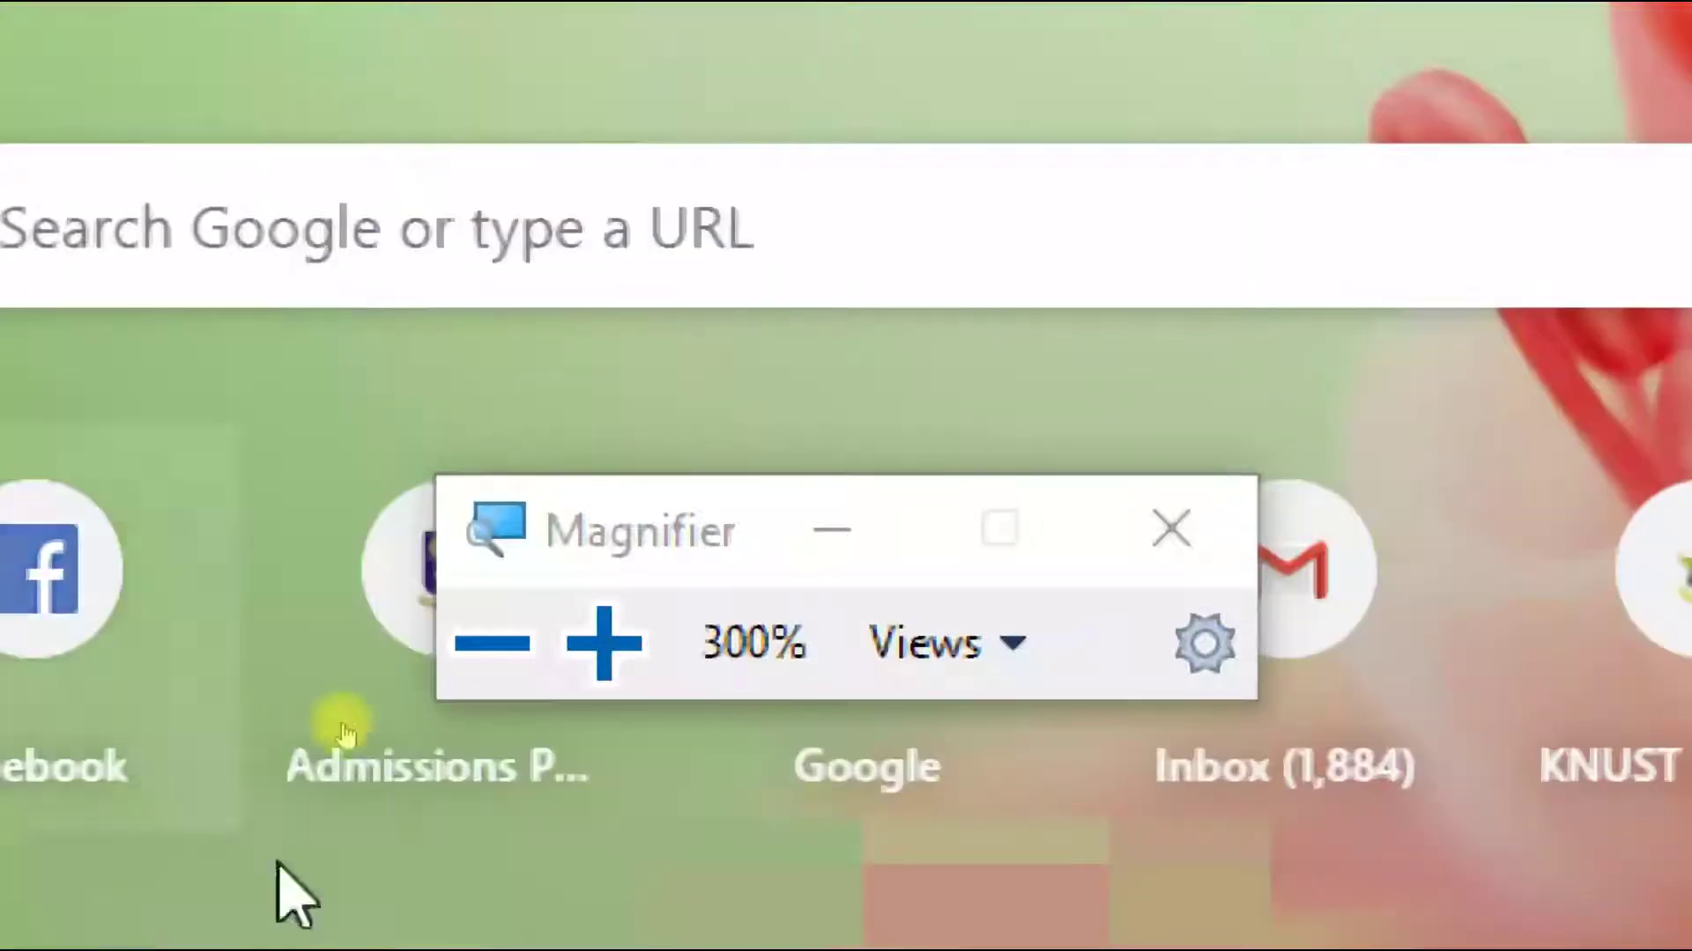
pyautogui.press('super+minus')
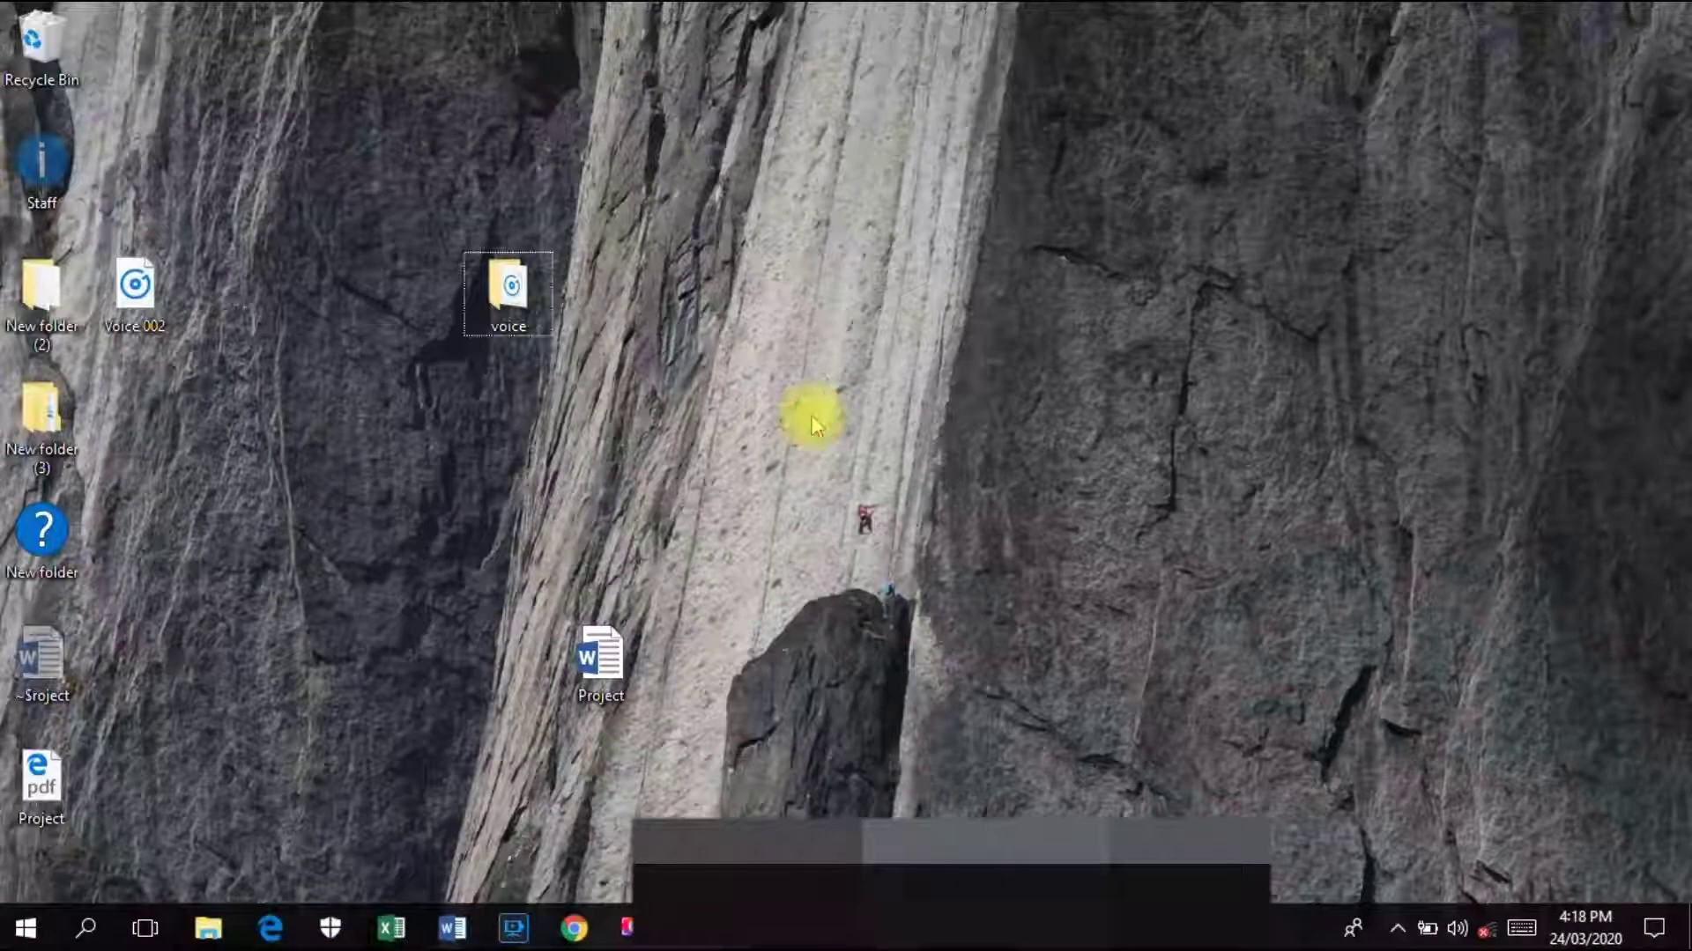
# Step: Lock the computer from the desktop
pyautogui.click(811, 418)
pyautogui.press('super+l')
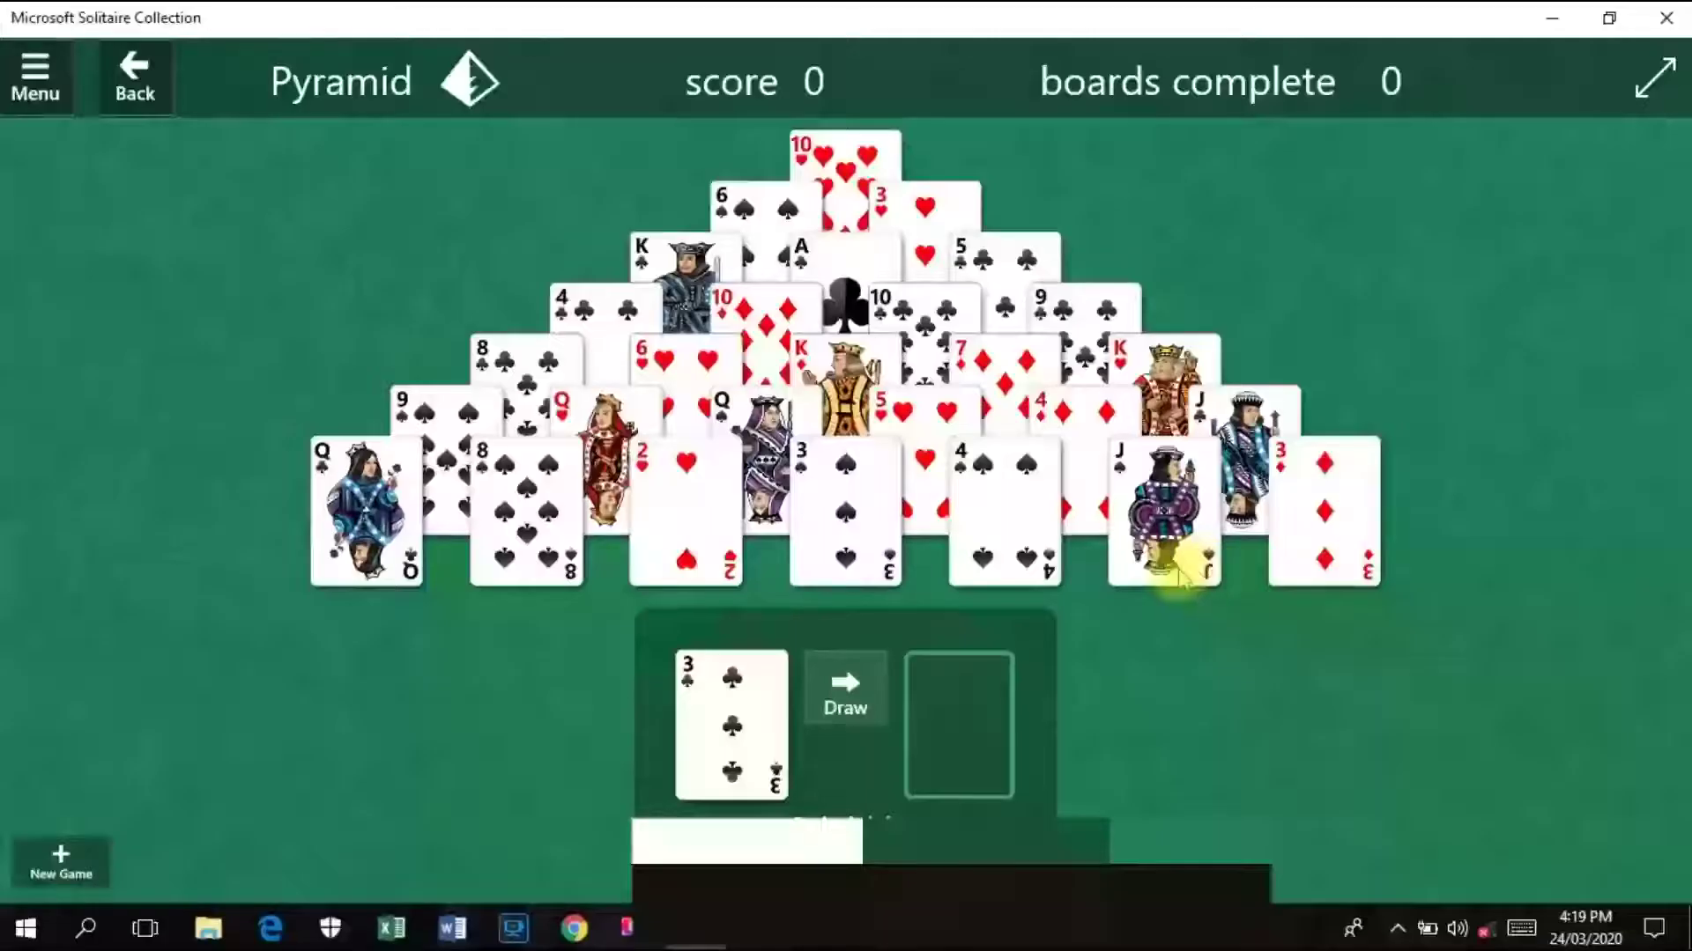
# Step: Pair the front-row jack with the two of hearts in Solitaire's Pyramid game, and open the Game bar
pyautogui.click(1181, 559)
pyautogui.click(716, 515)
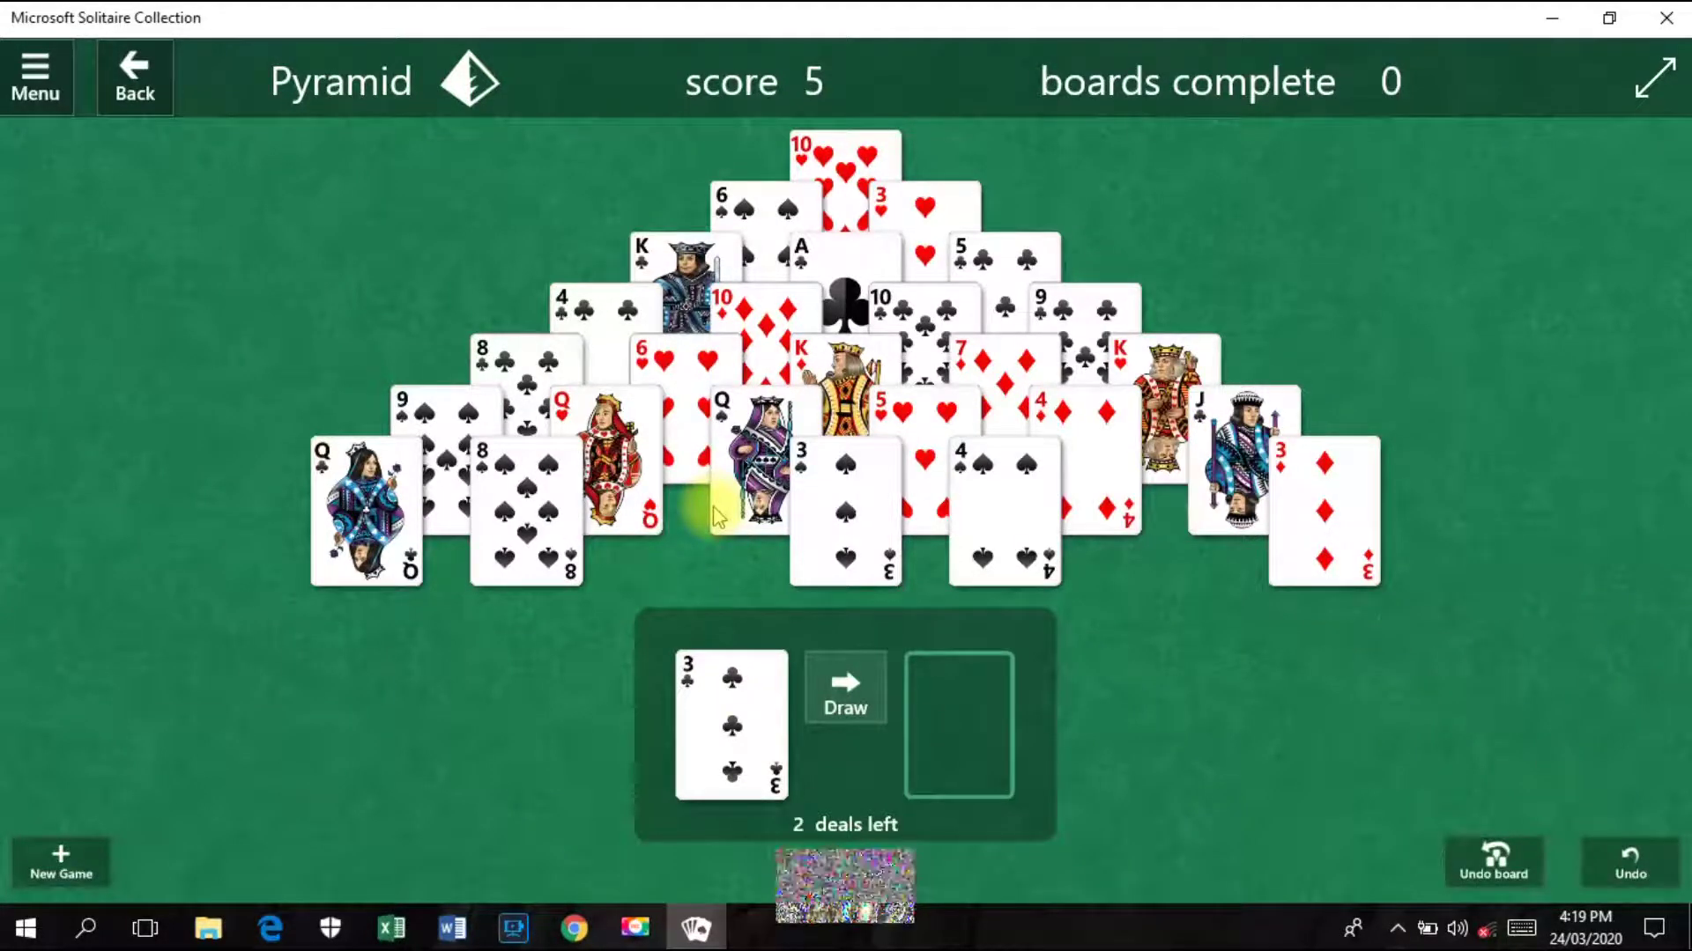
pyautogui.press('super+g')
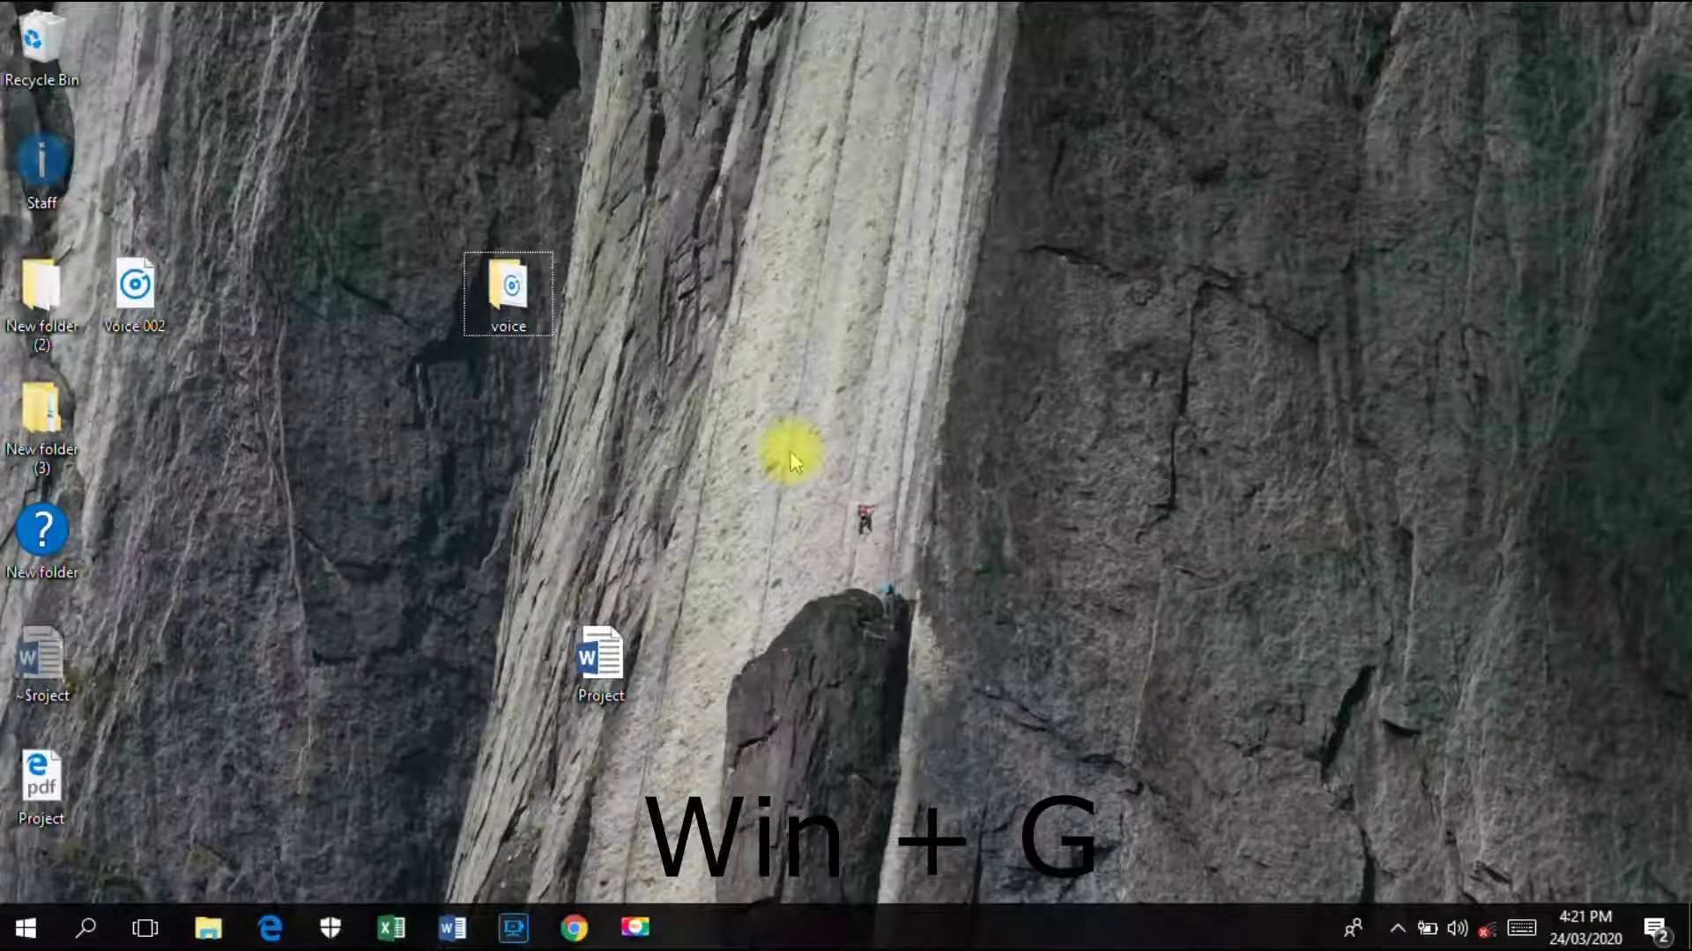
# Step: Open Windows search, and run the systeminfo command through the Run dialog
pyautogui.press('super+q')
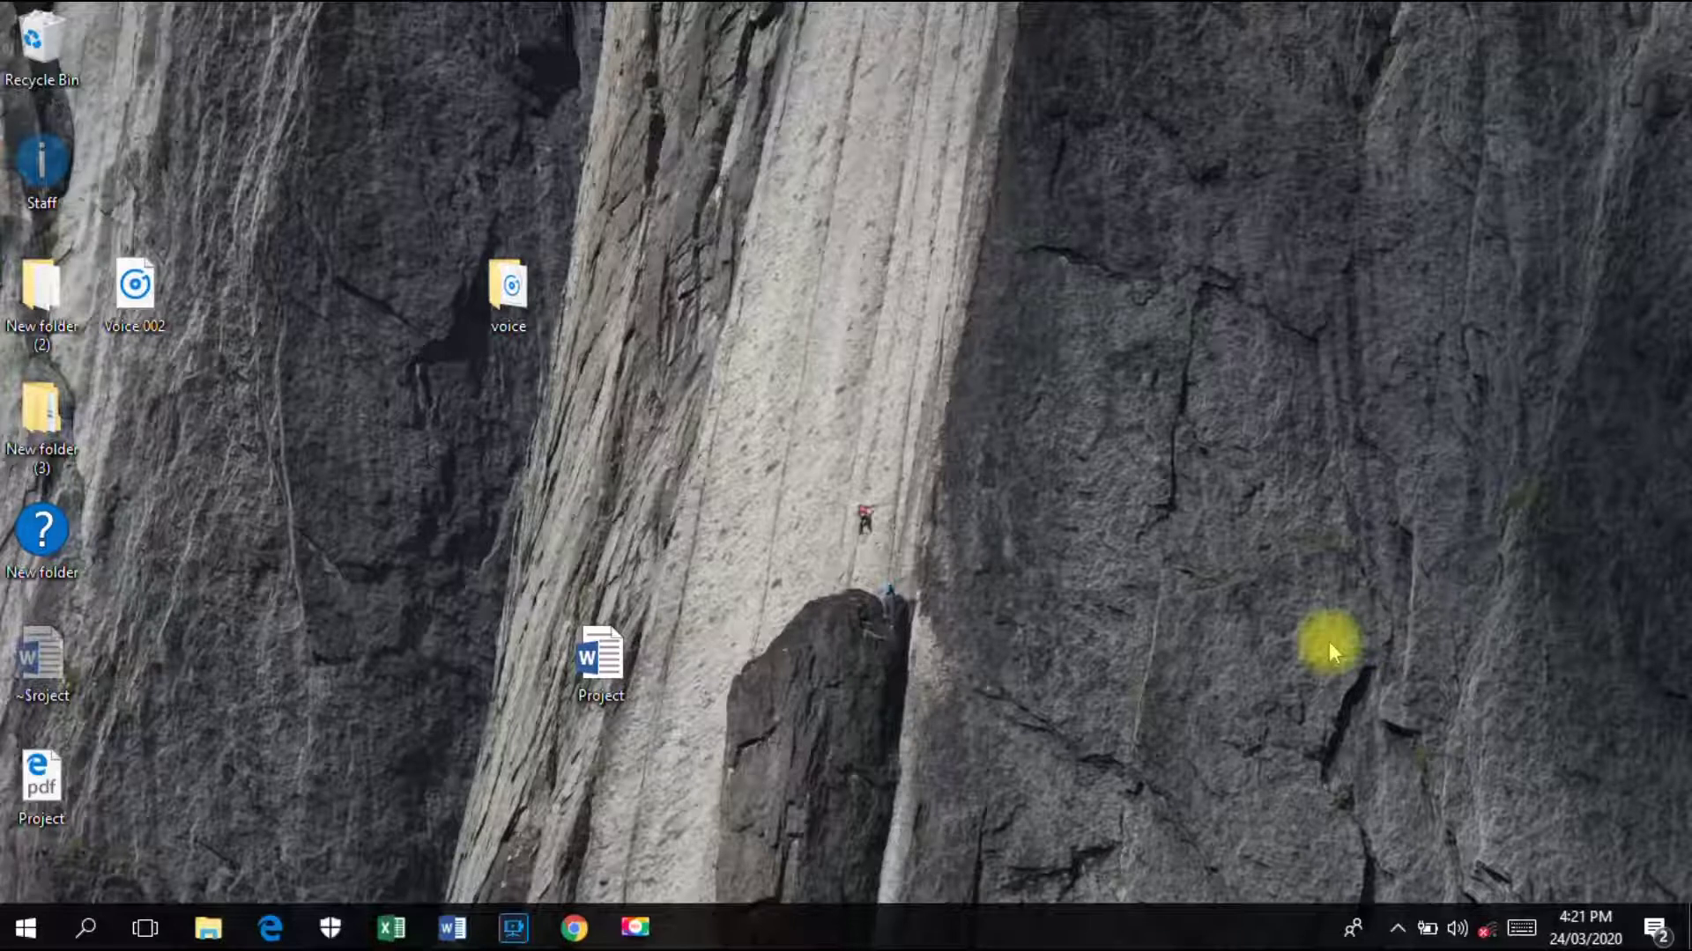
pyautogui.press('super+r')
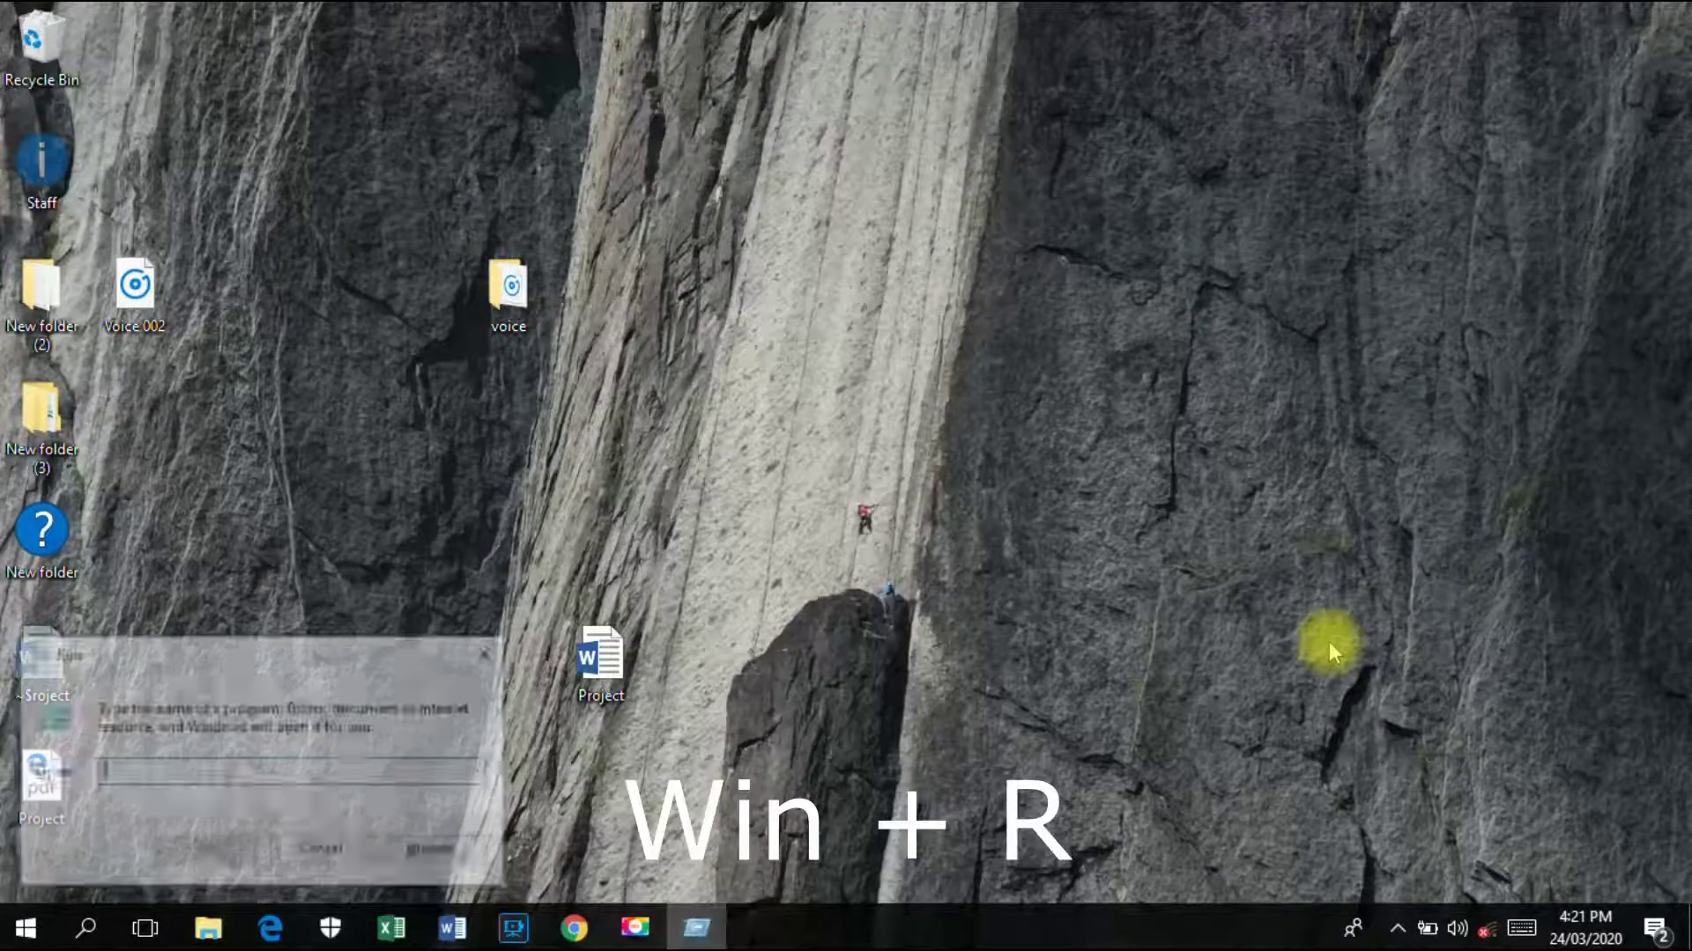
pyautogui.write('sy')
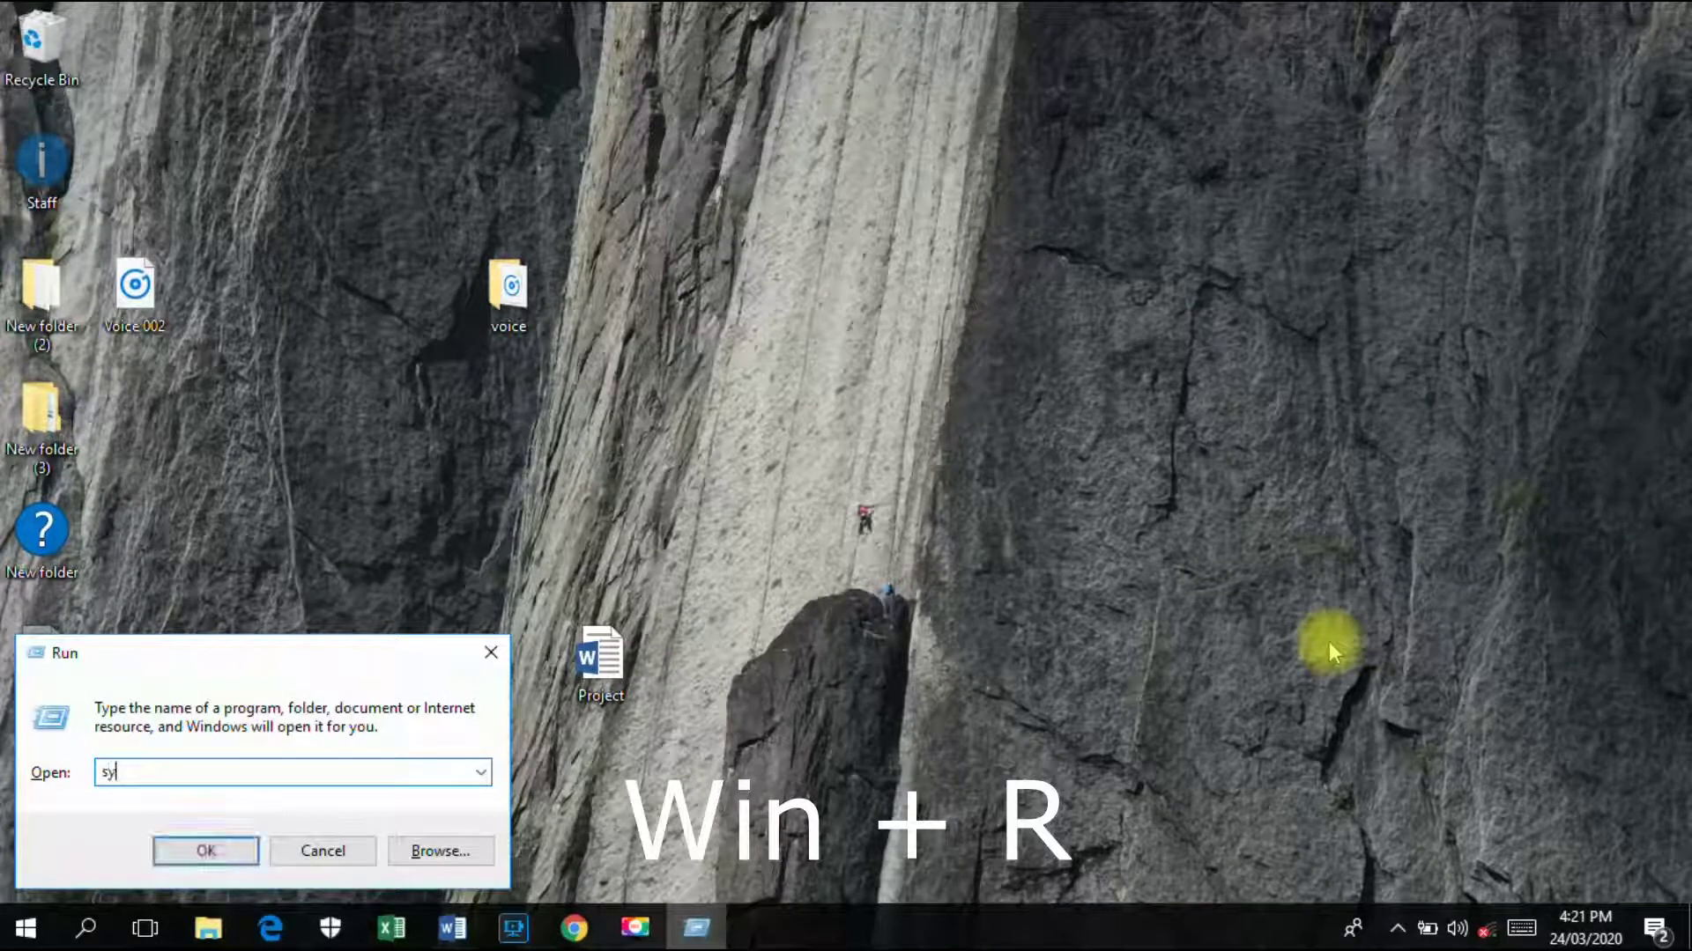
pyautogui.write('steminfo')
pyautogui.press('Return')
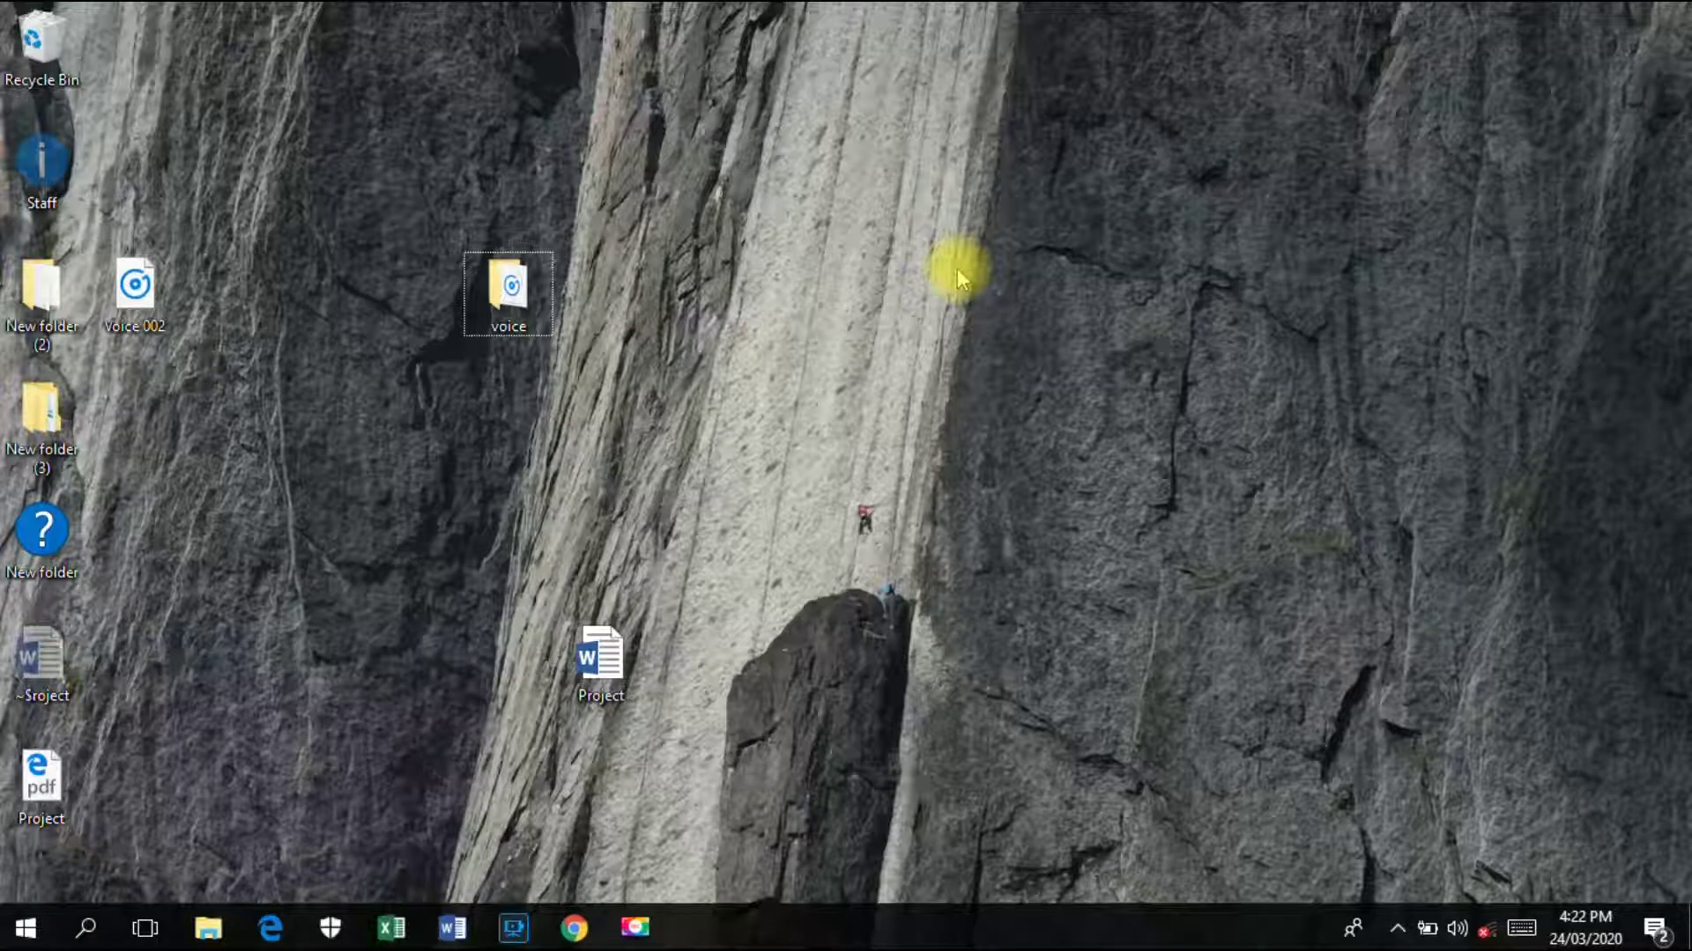
# Step: Open the Project display options and move down through the list of projection modes
pyautogui.press('super+p')
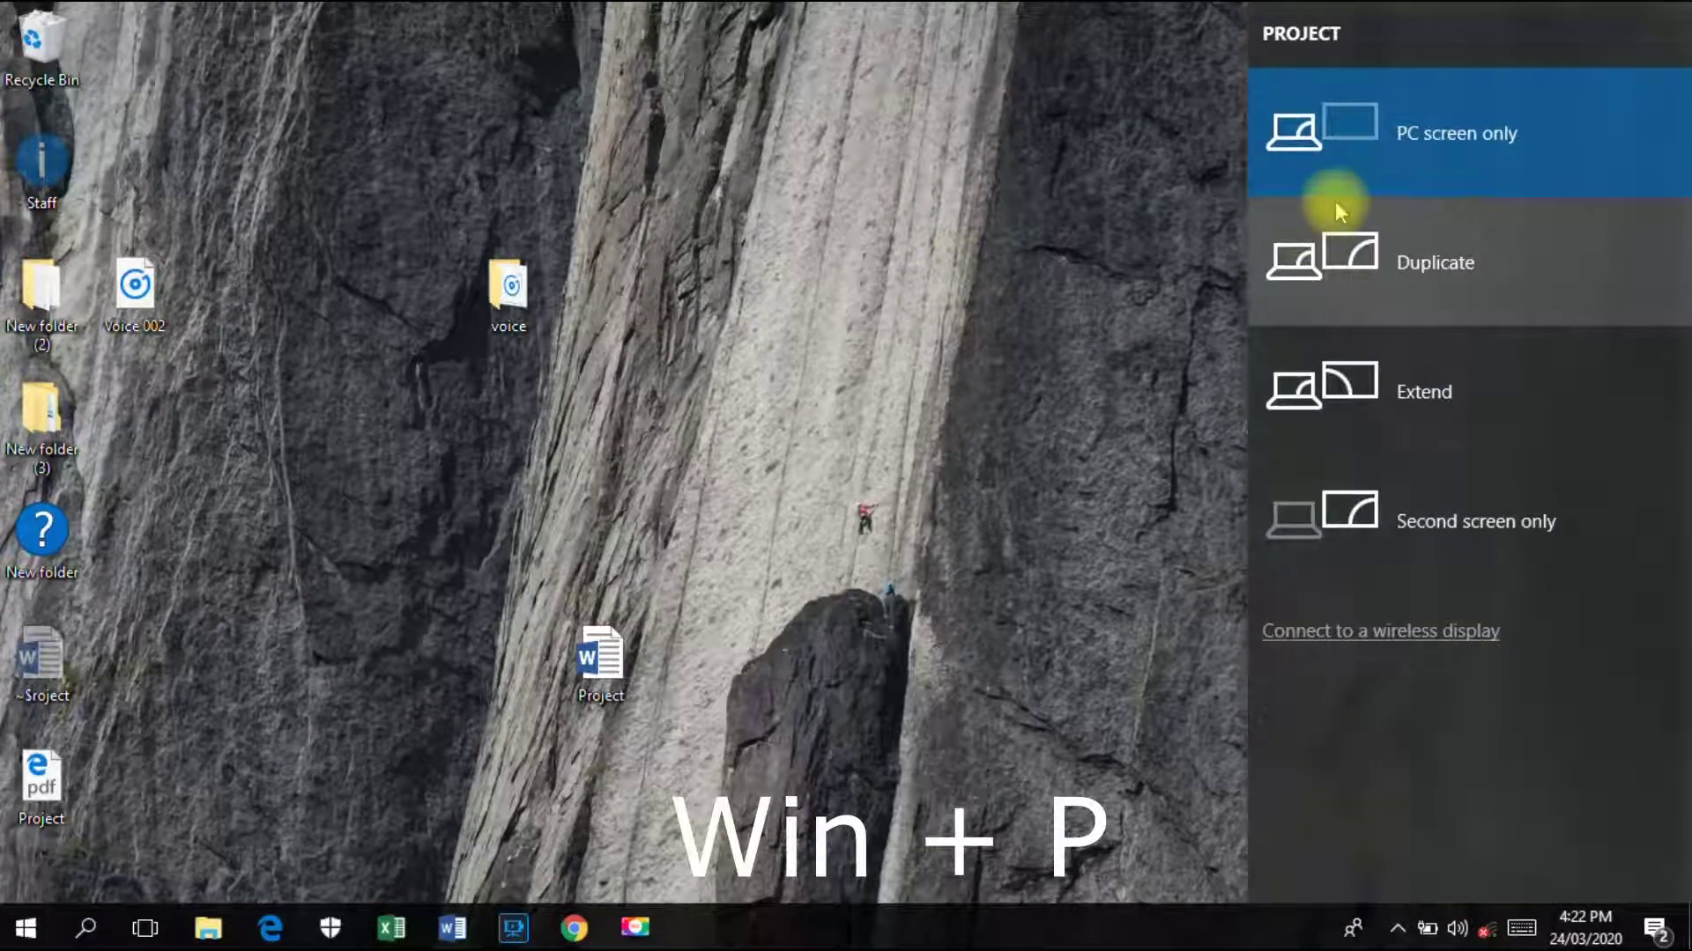
pyautogui.press('Down')
pyautogui.press('Down')
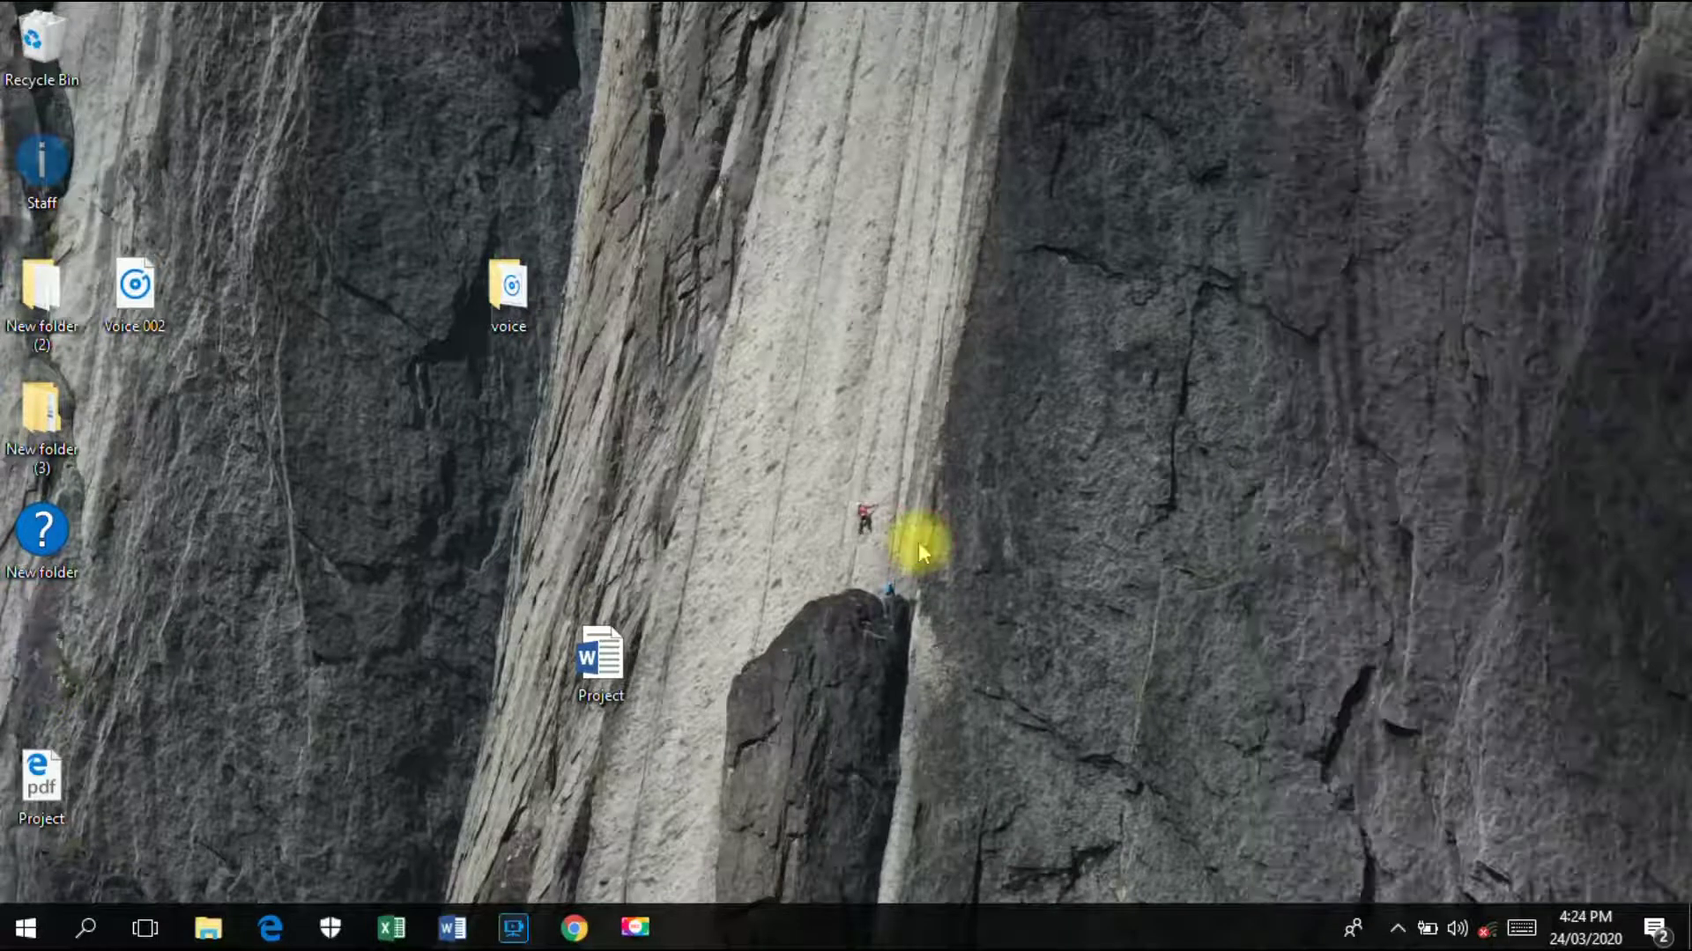
# Step: Open the emoji picker and close it without inserting an emoji
pyautogui.press('super+period')
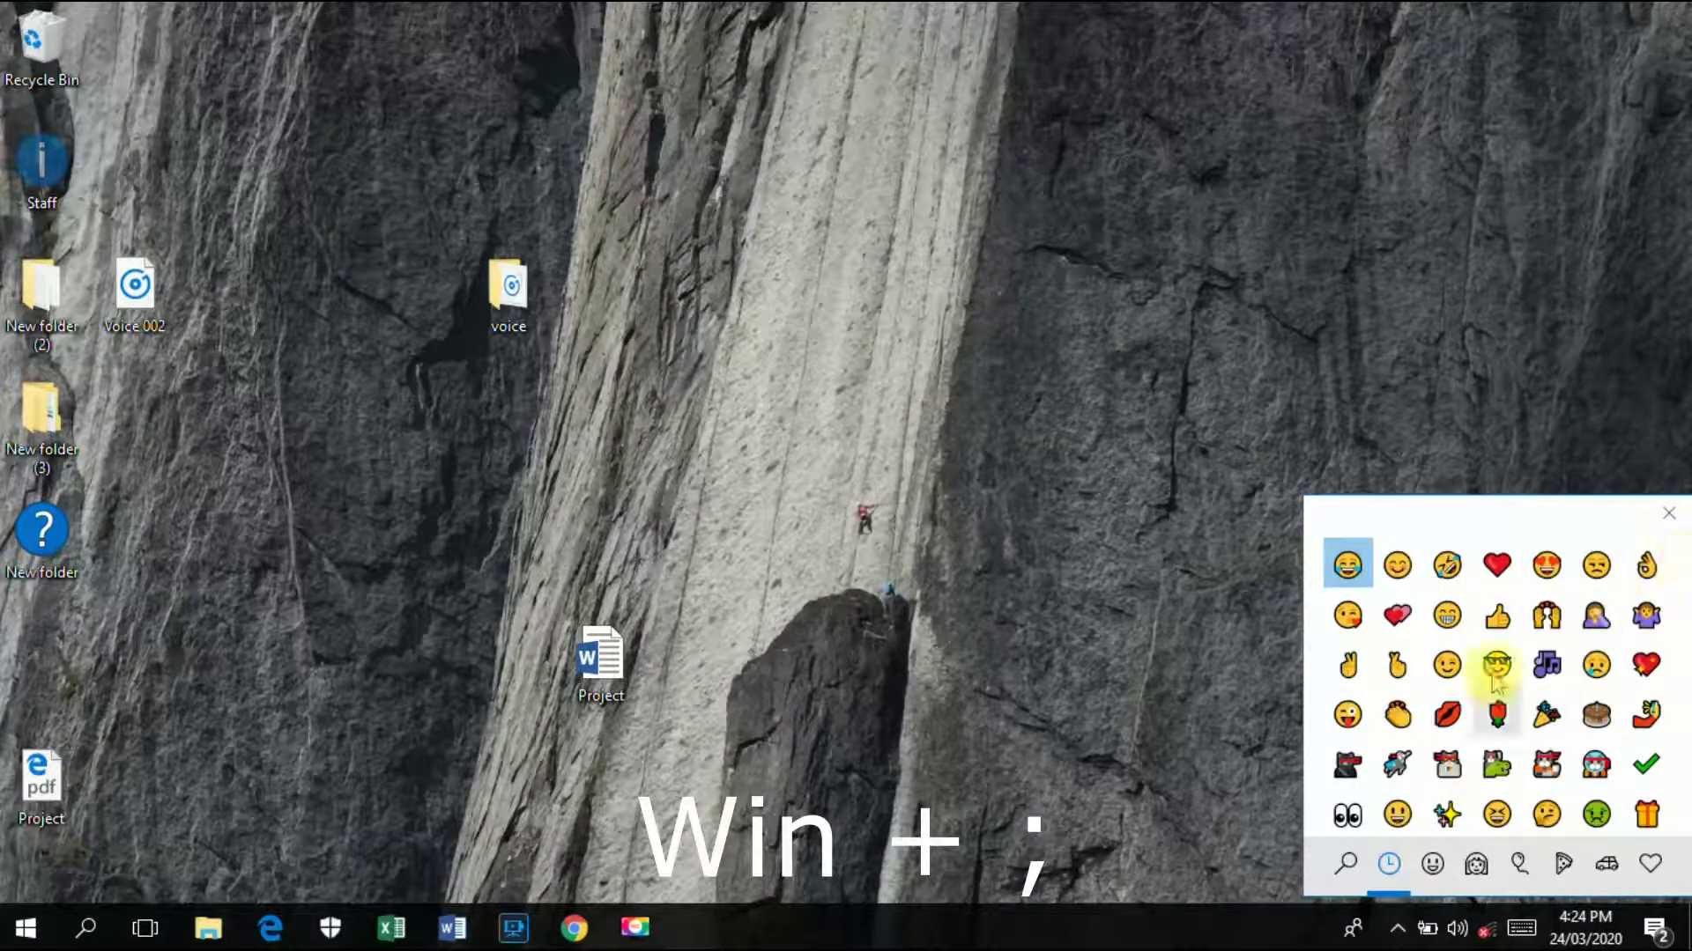
pyautogui.click(1667, 518)
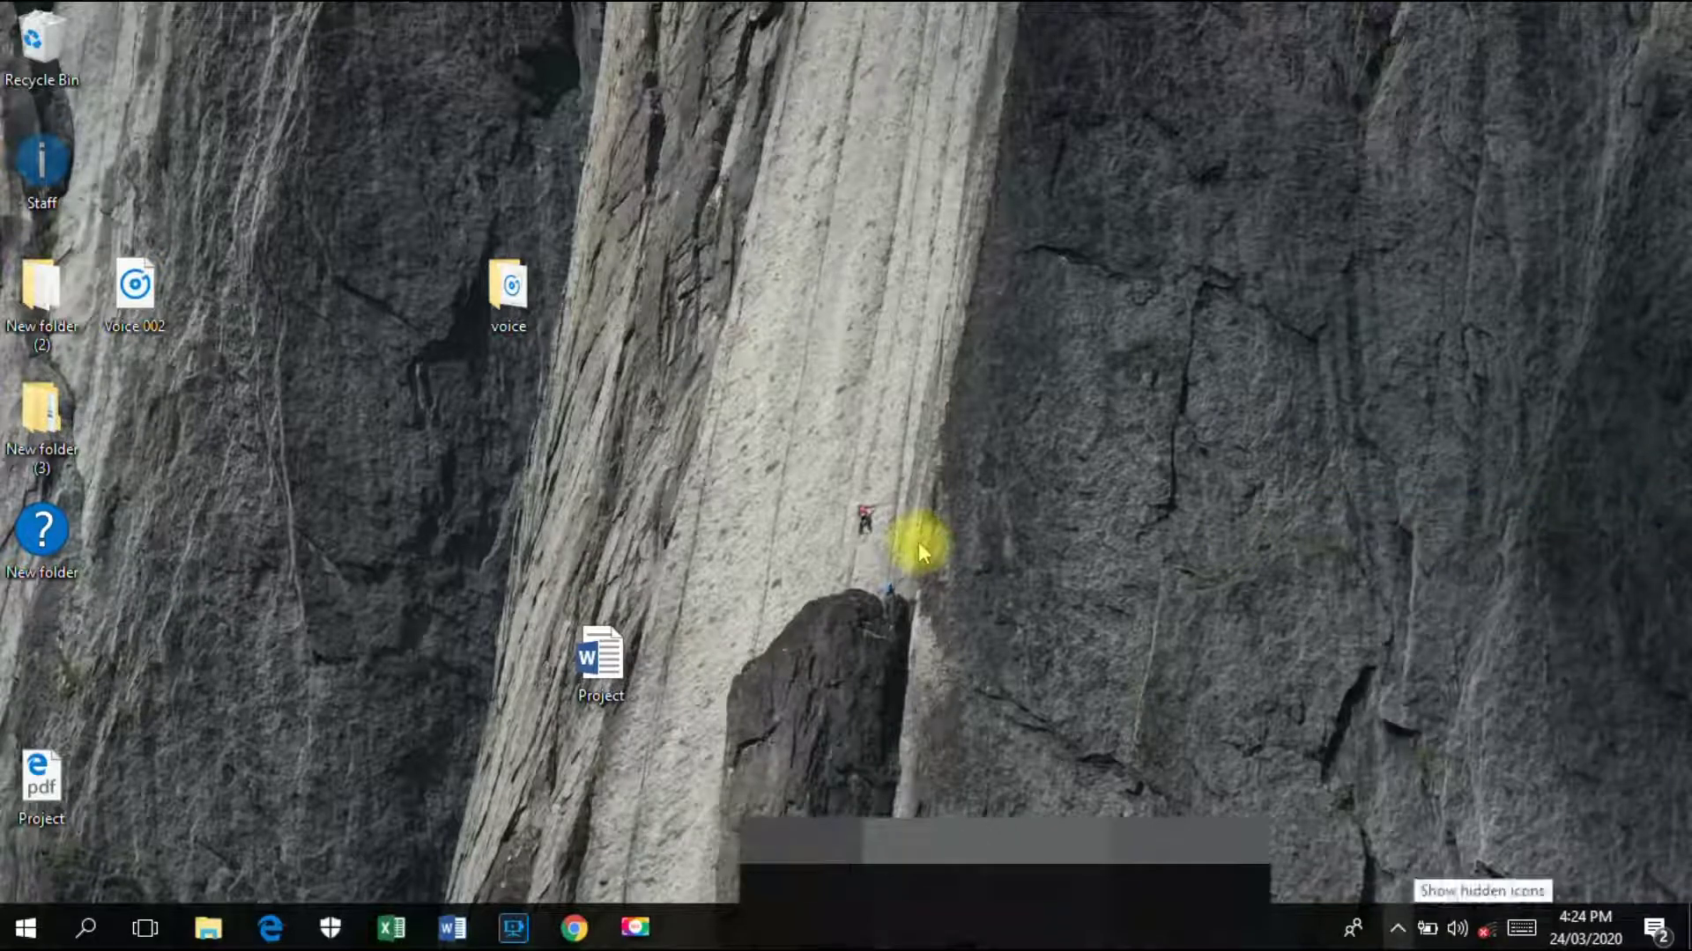
# Step: Move the focus through the notification area icons, open the speaker volume control and dismiss it
pyautogui.press('super+b')
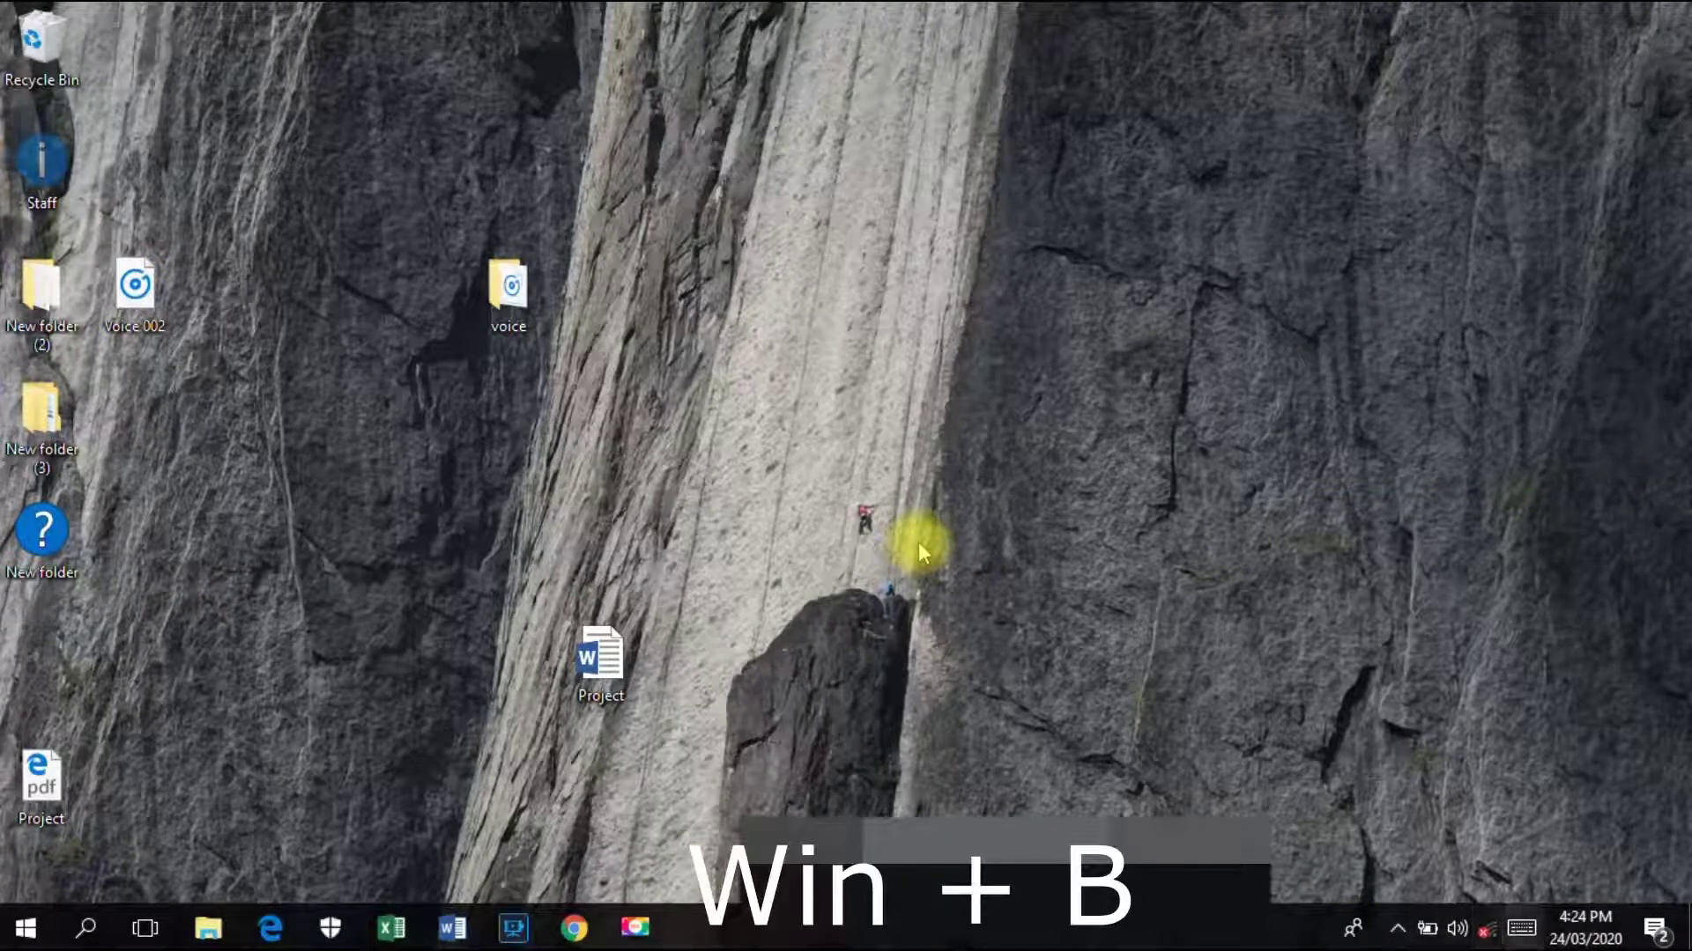
pyautogui.press('Right')
pyautogui.press('Left')
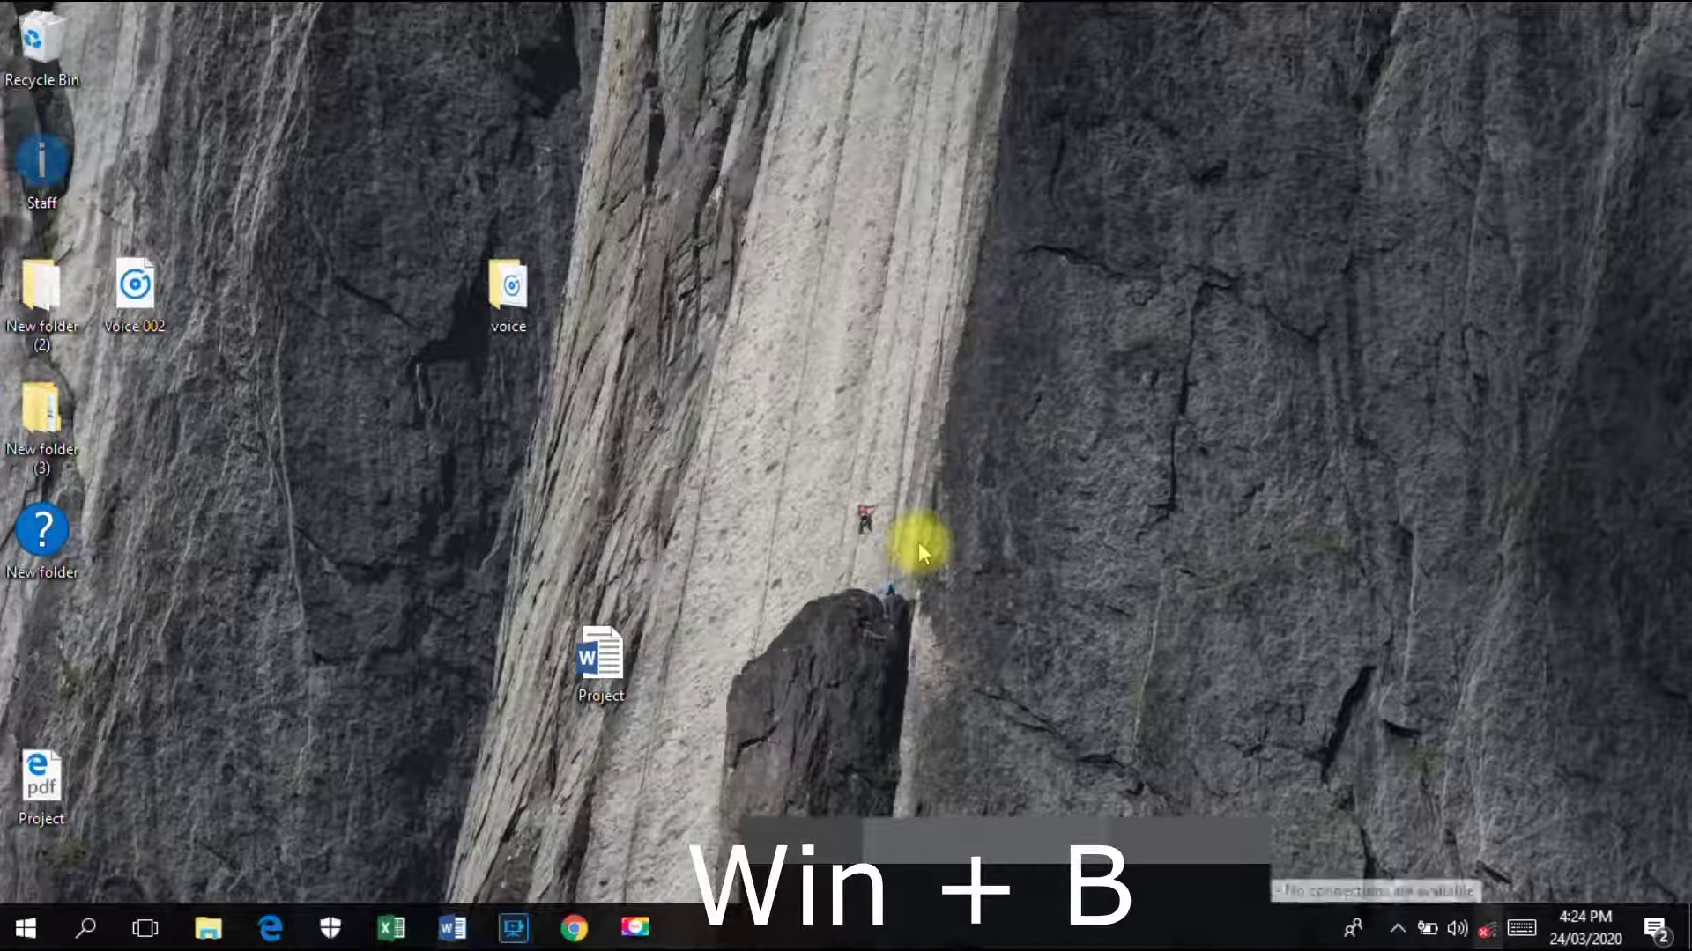
pyautogui.press('Return')
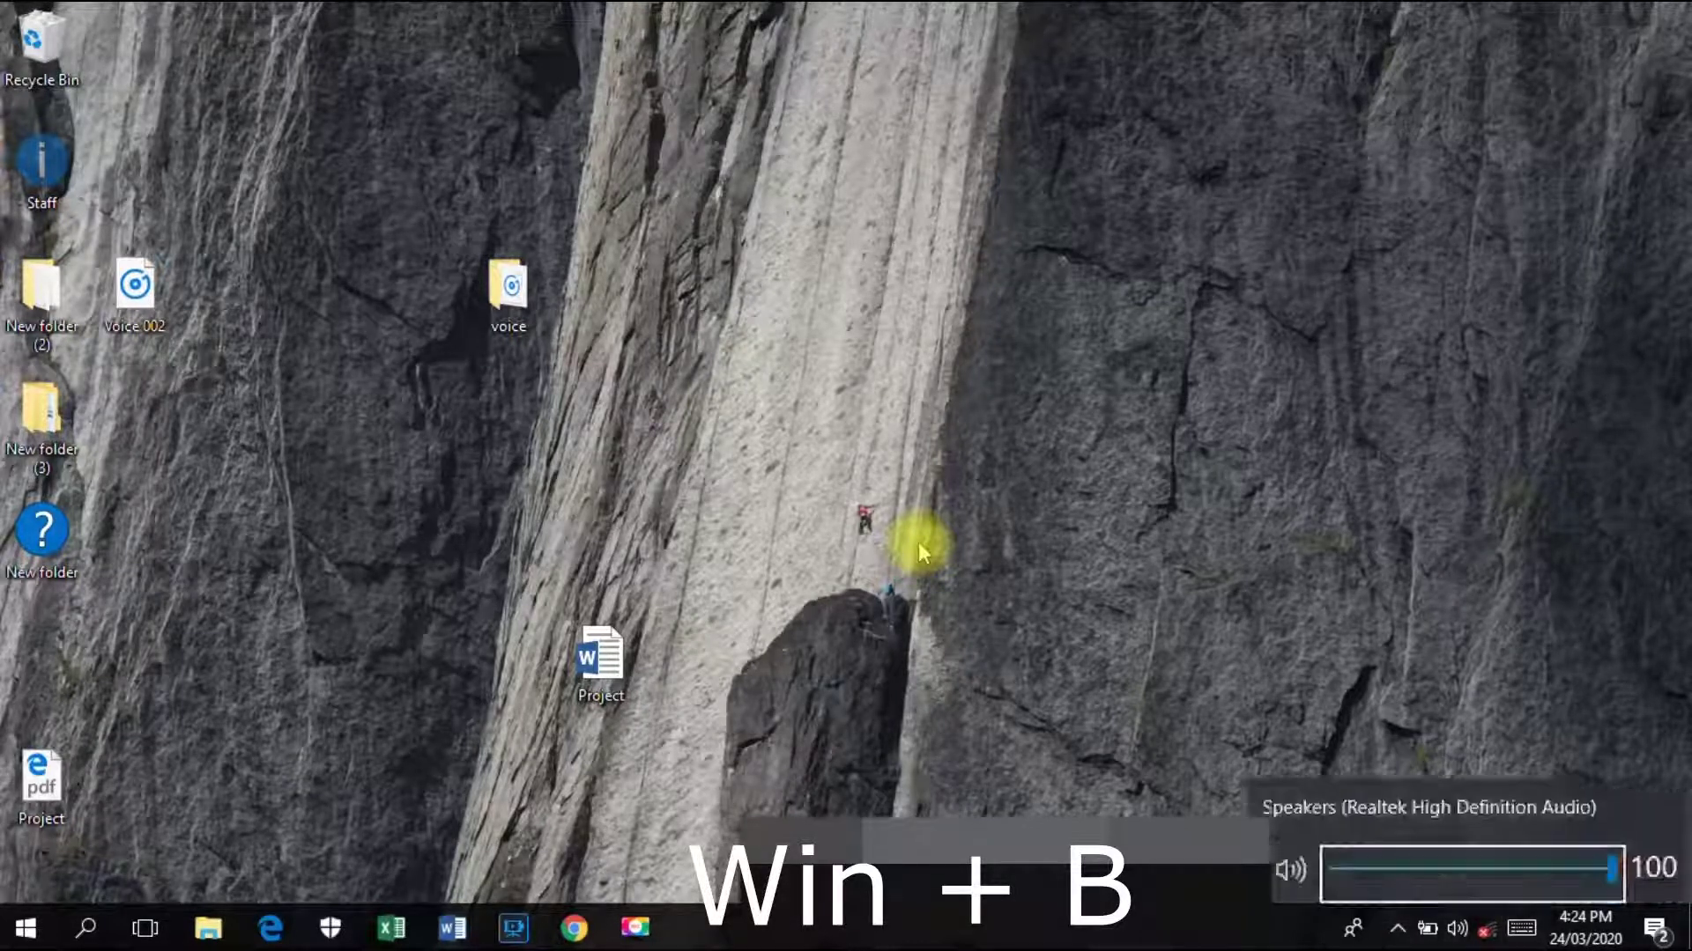
pyautogui.press('Down')
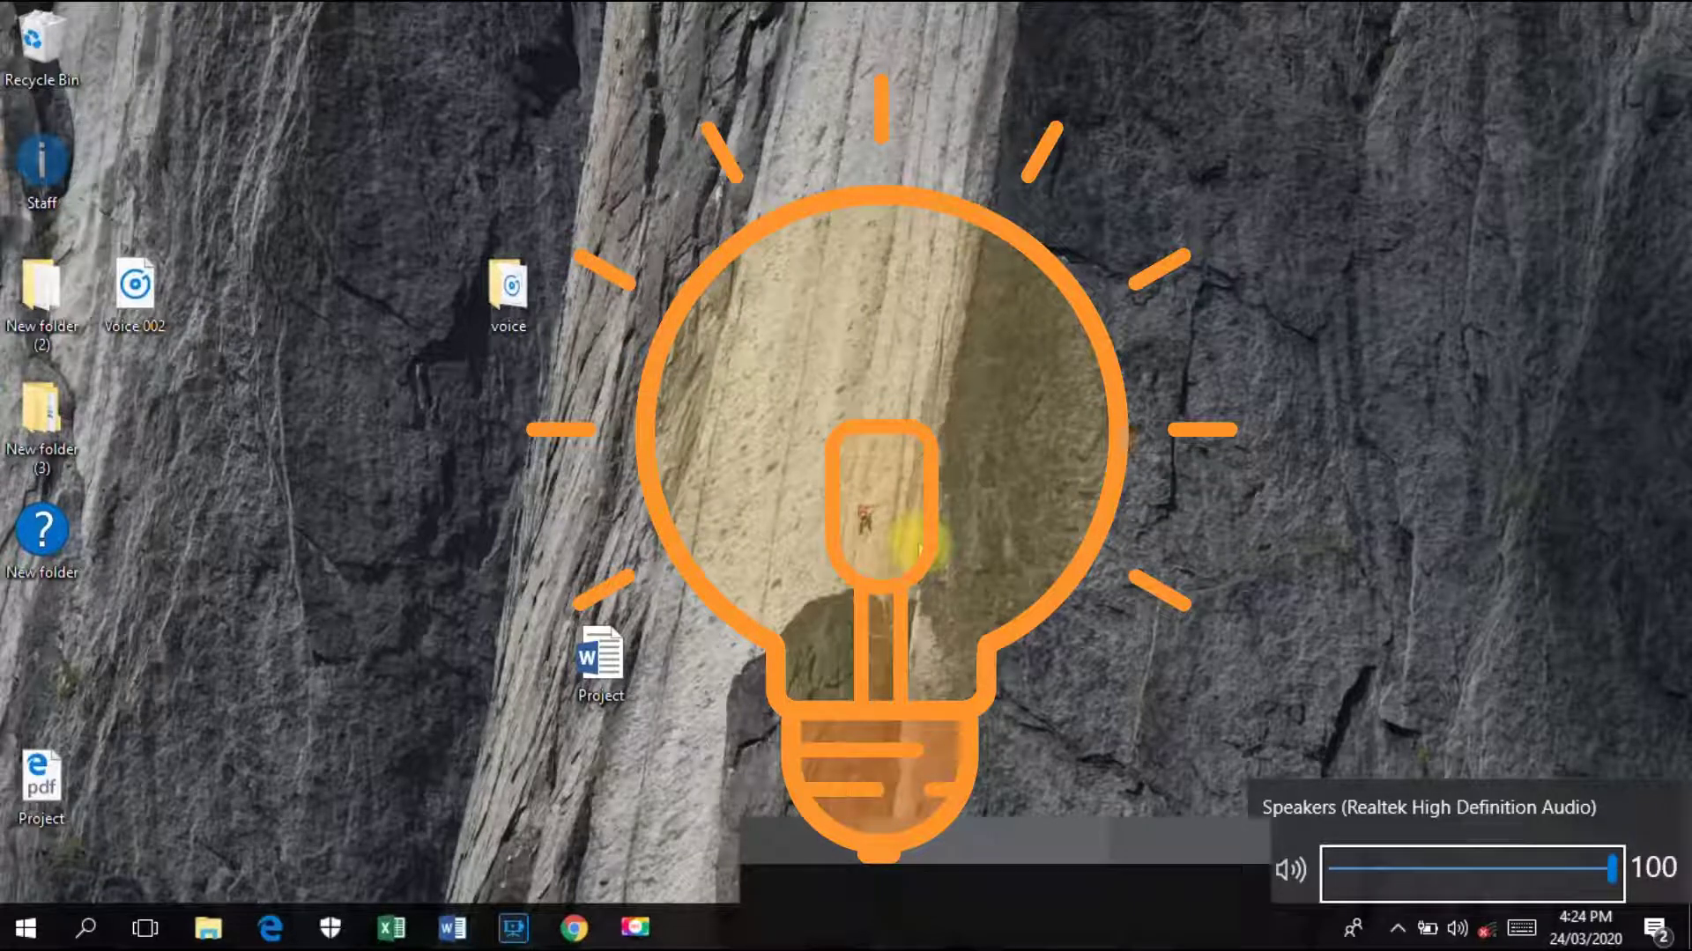
pyautogui.click(808, 494)
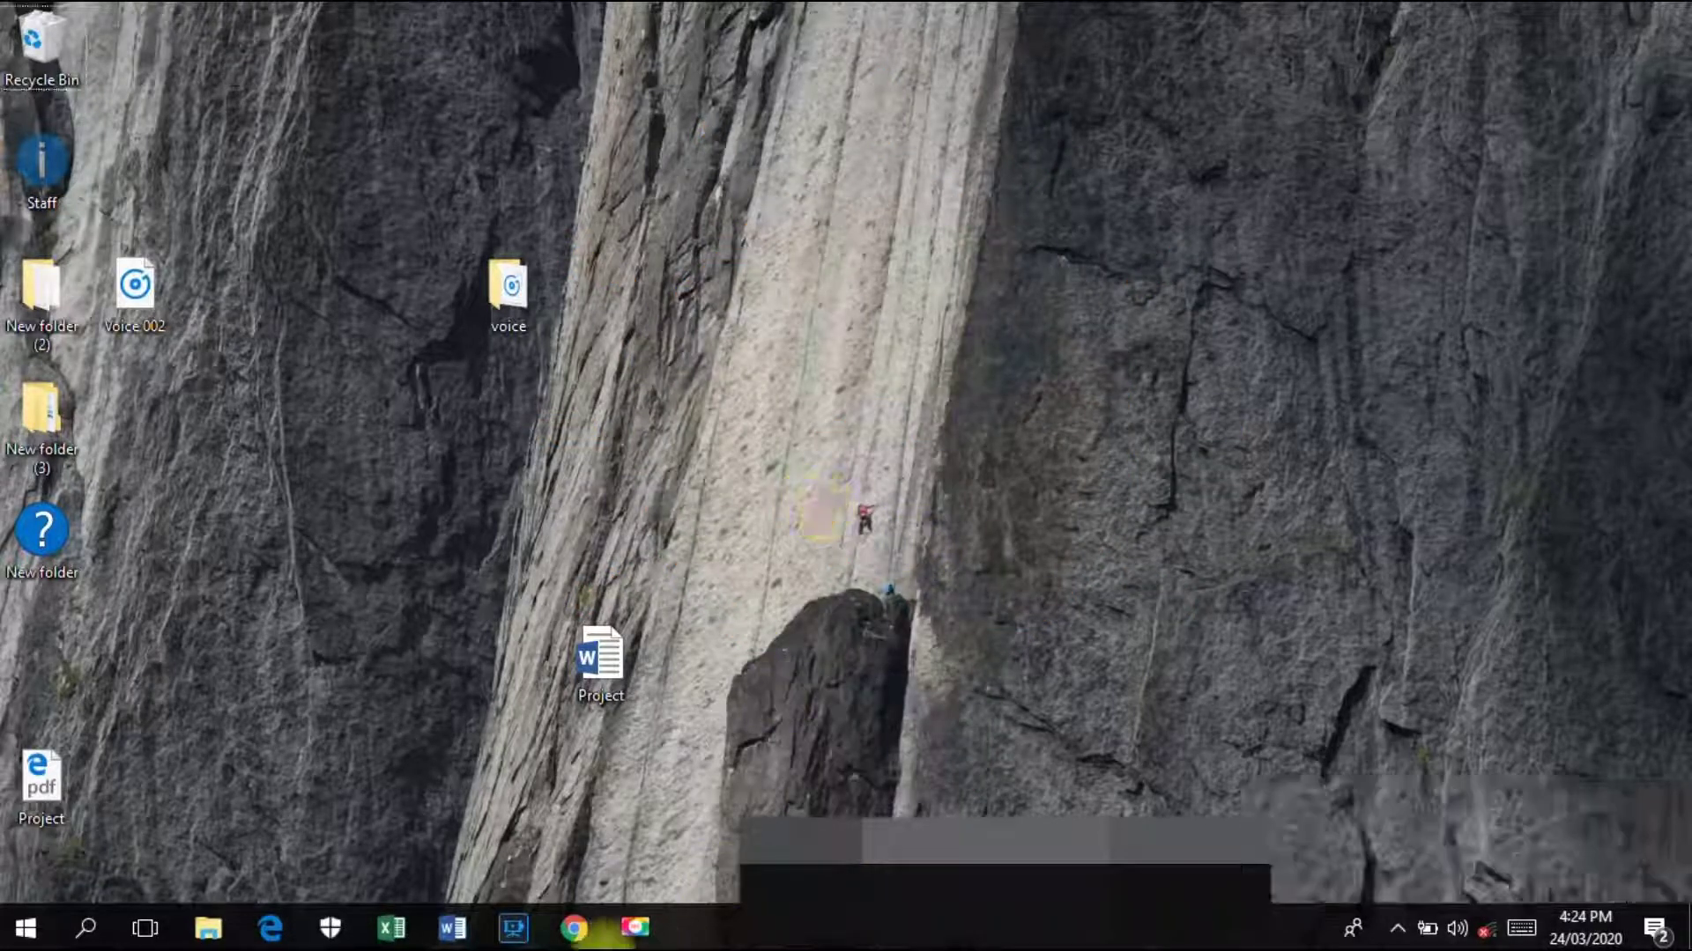
# Step: Switch to the Movavi Record Screen window
pyautogui.click(635, 927)
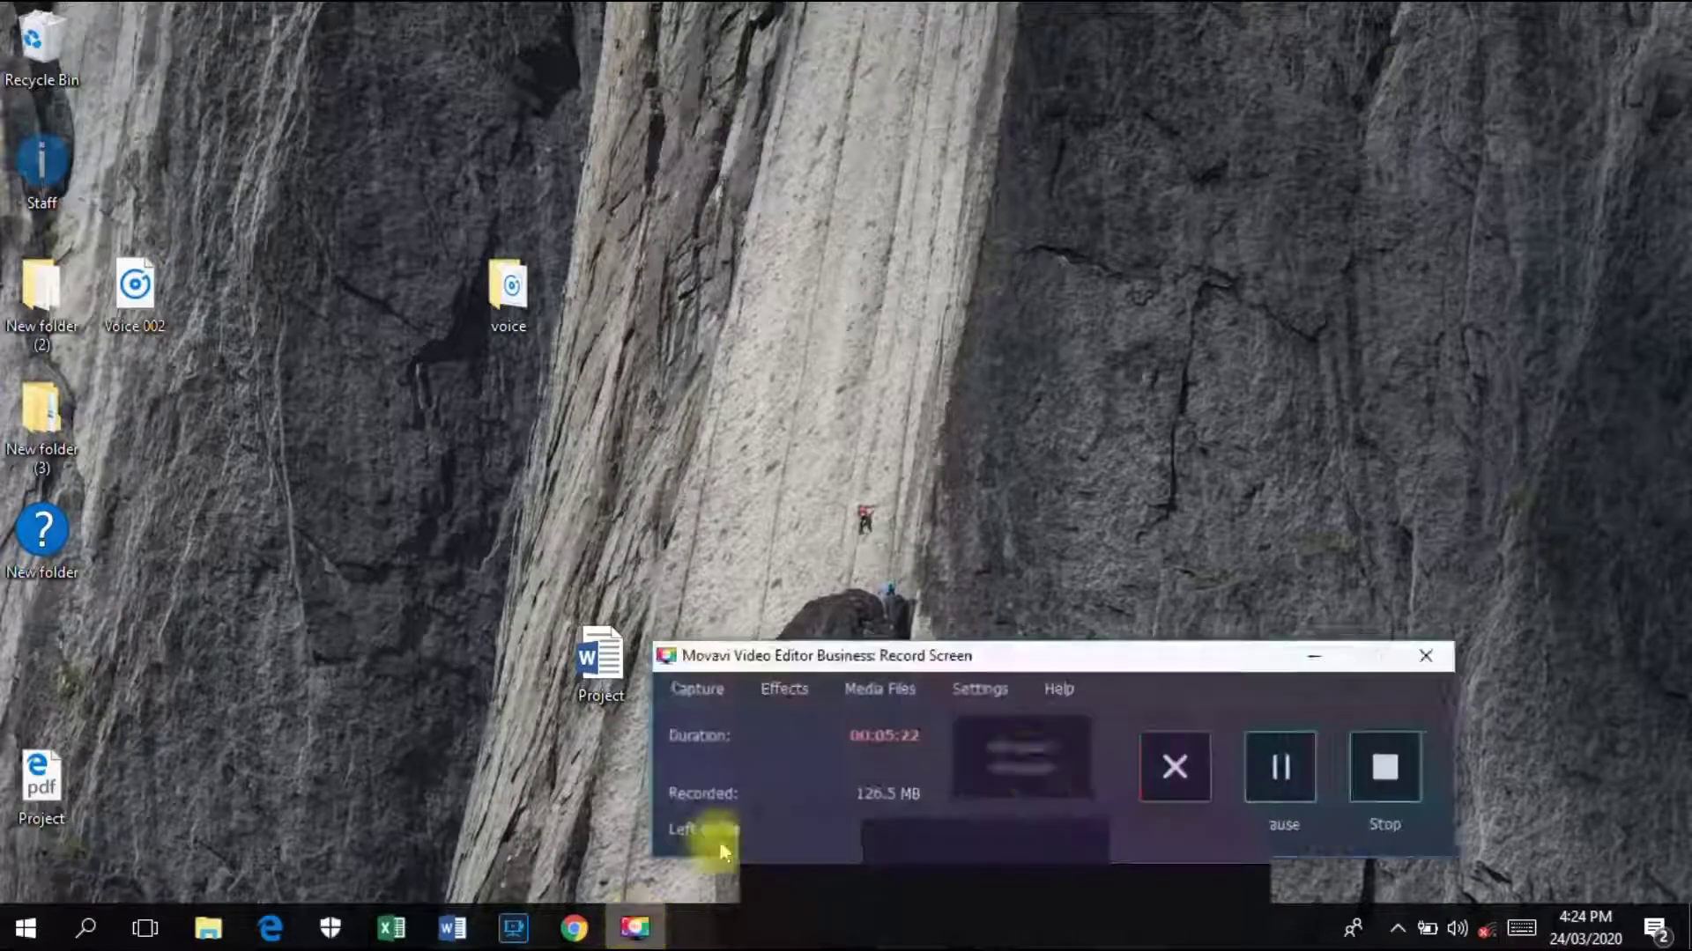